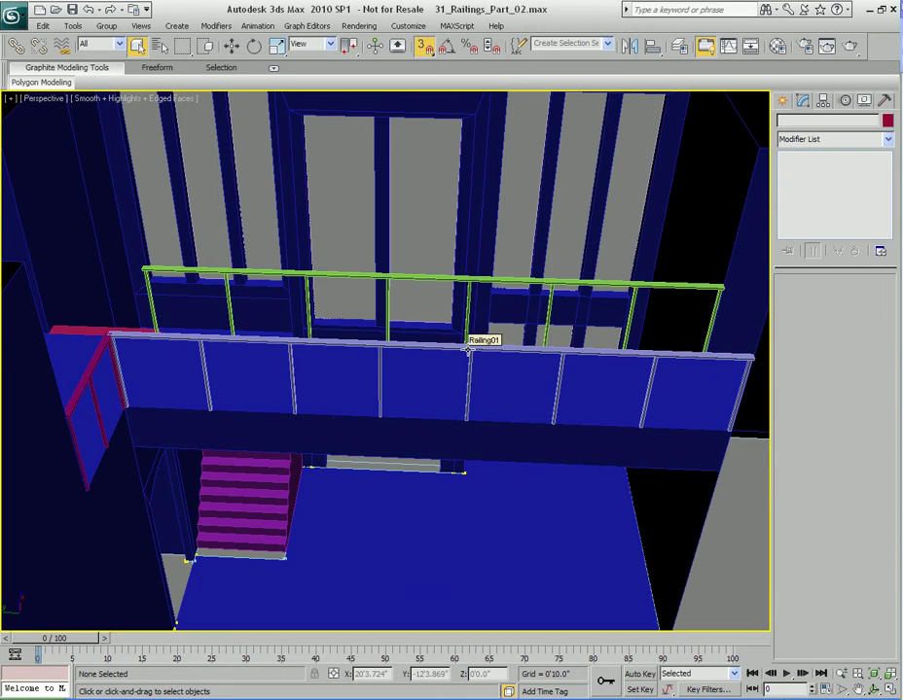
# Examine the upper and lower straight stair flights and how they meet at the landing
pyautogui.keyDown('alt'); pyautogui.moveTo(465, 403); pyautogui.dragTo(440, 434, button='middle'); pyautogui.keyUp('alt')
pyautogui.scroll(3, 391, 433)
pyautogui.click(417, 342)
pyautogui.scroll(1, 417, 341)
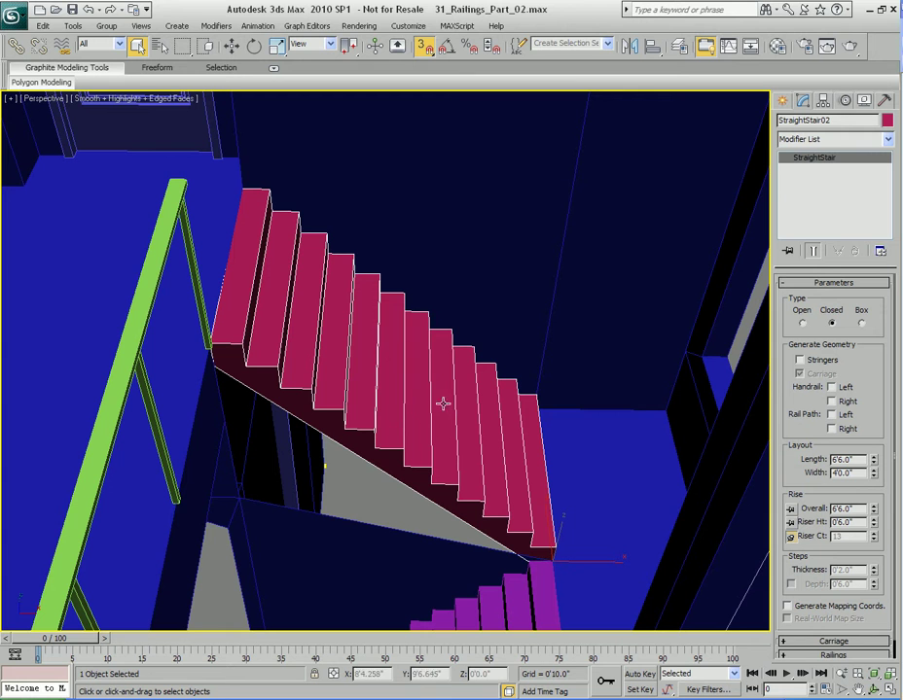
pyautogui.moveTo(450, 474); pyautogui.dragTo(437, 216, button='middle')
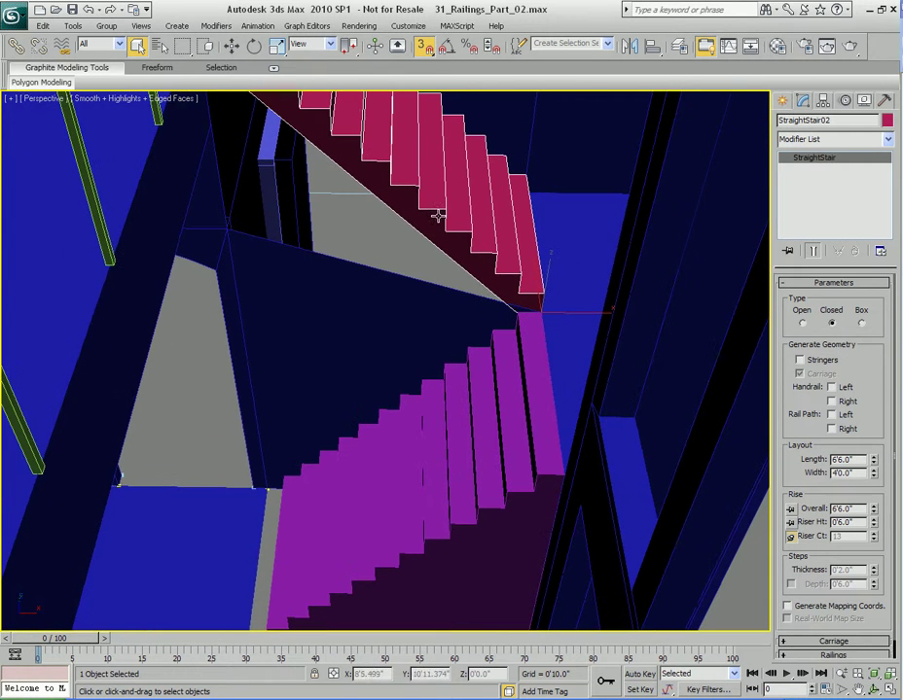
pyautogui.click(444, 451)
pyautogui.moveTo(407, 324); pyautogui.dragTo(399, 506, button='middle')
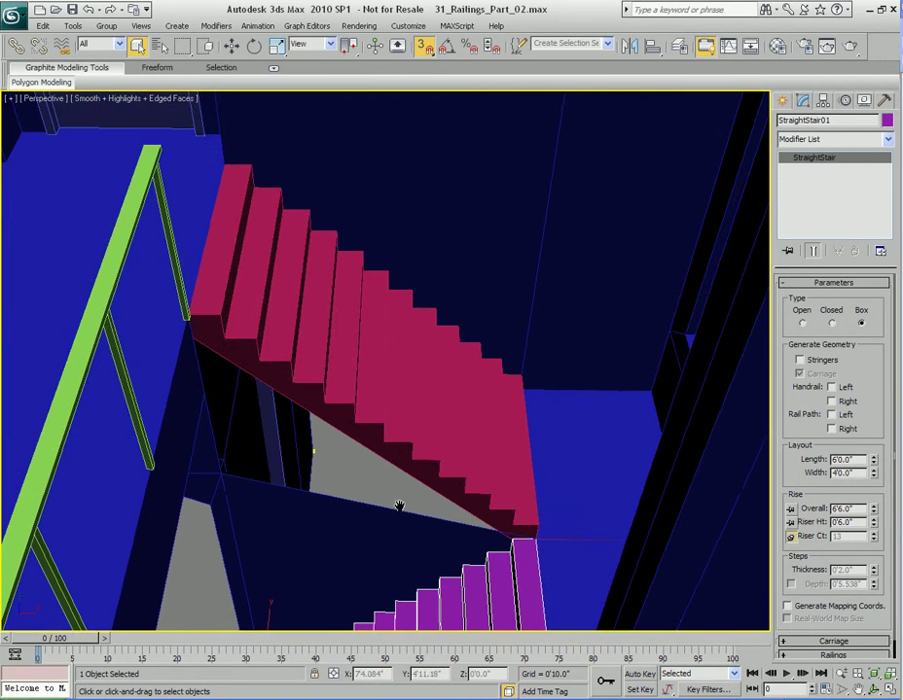
pyautogui.moveTo(406, 387); pyautogui.dragTo(411, 435, button='middle')
pyautogui.click(411, 442)
pyautogui.click(783, 102)
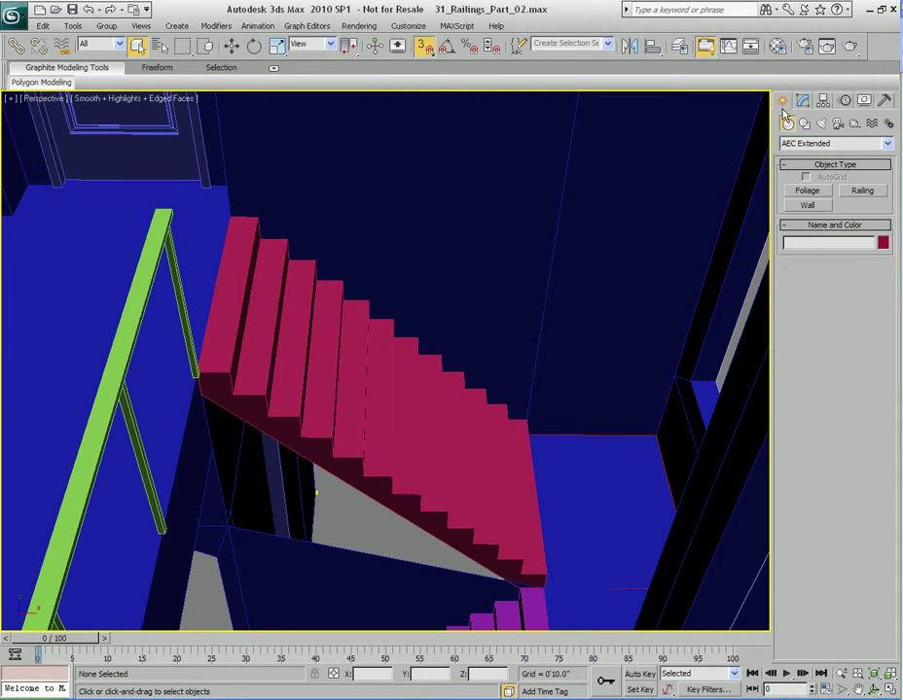
pyautogui.click(859, 194)
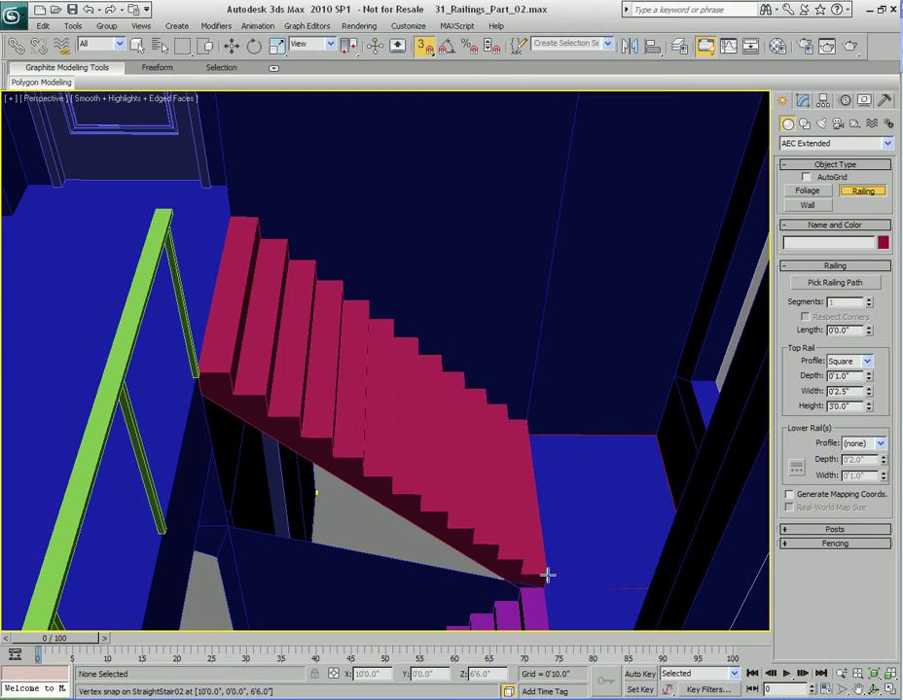
pyautogui.moveTo(547, 576)
pyautogui.mouseDown()
pyautogui.moveTo(515, 611)
pyautogui.moveTo(273, 432)
pyautogui.moveTo(231, 370)
pyautogui.moveTo(198, 372)
pyautogui.moveTo(229, 371)
pyautogui.mouseUp()
pyautogui.click(231, 371)
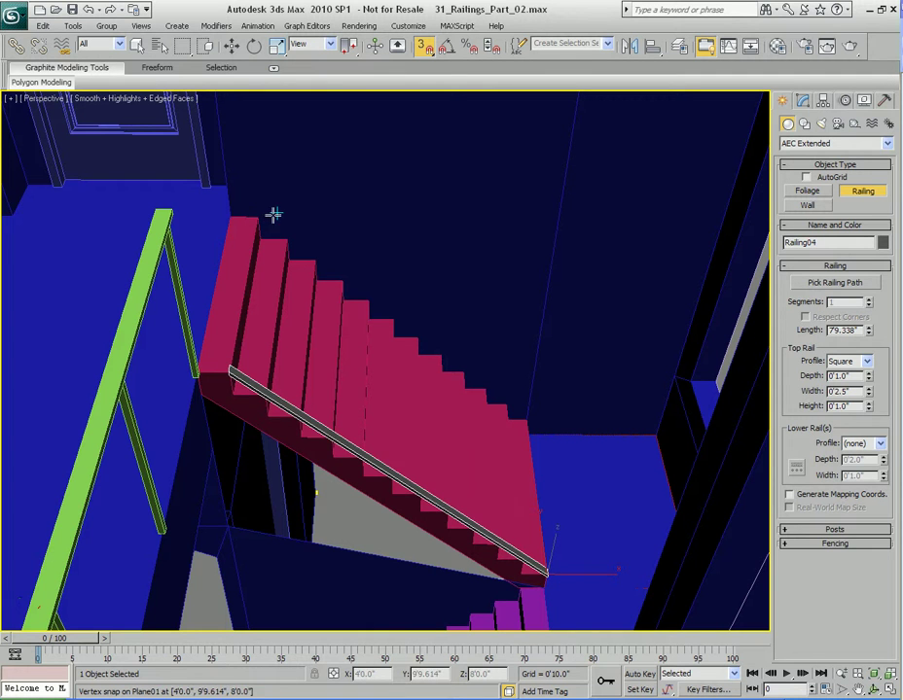
pyautogui.rightClick(265, 242)
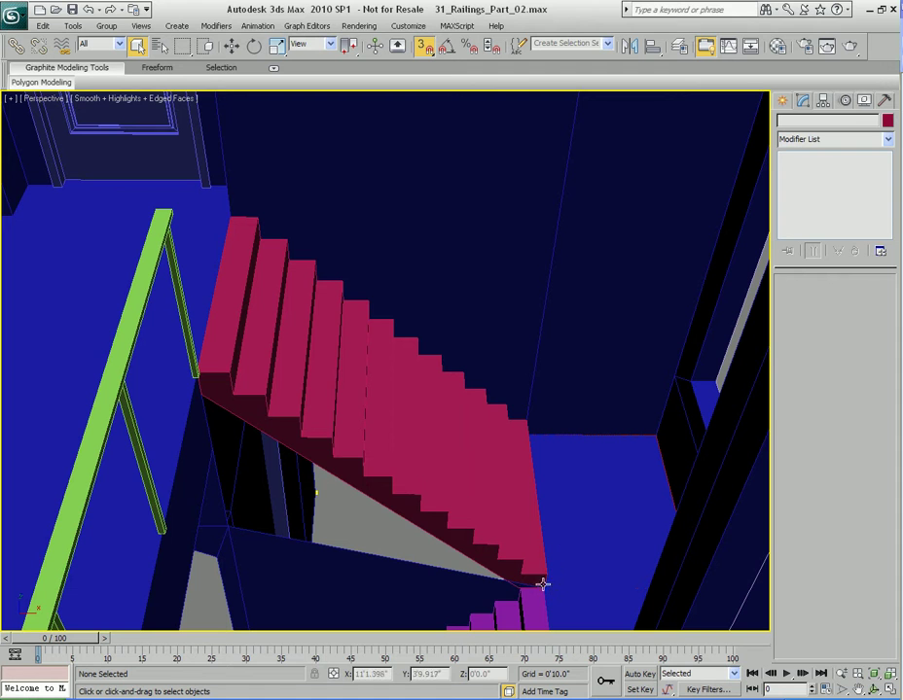
# Draw a railing along the upper stair's open side, snapping from the lowest tread's outer corner to the top tread's front corner, about 7'9" long
pyautogui.click(784, 101)
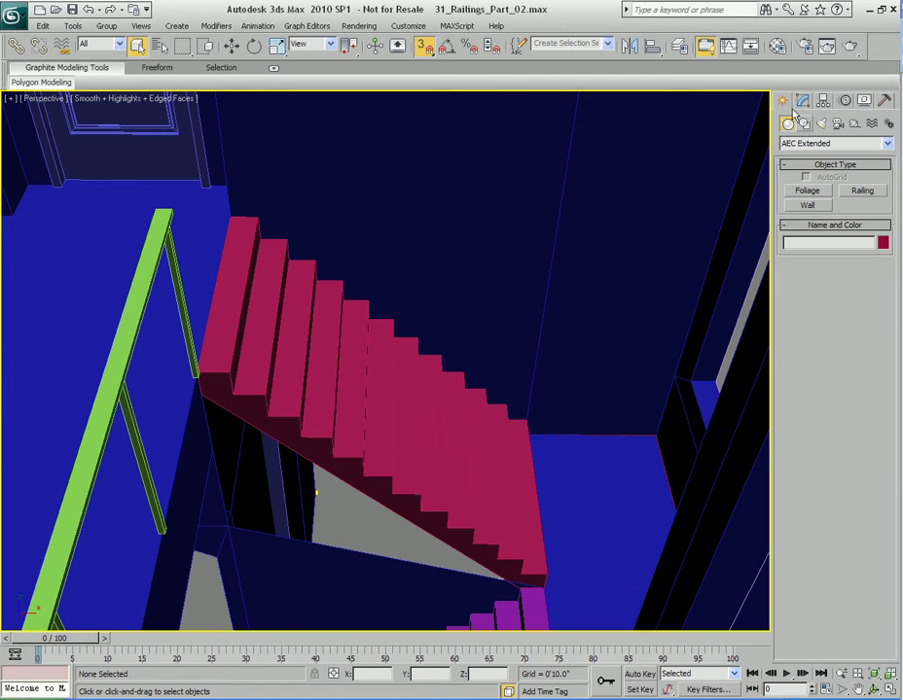
pyautogui.click(862, 191)
pyautogui.moveTo(548, 575); pyautogui.dragTo(231, 372)
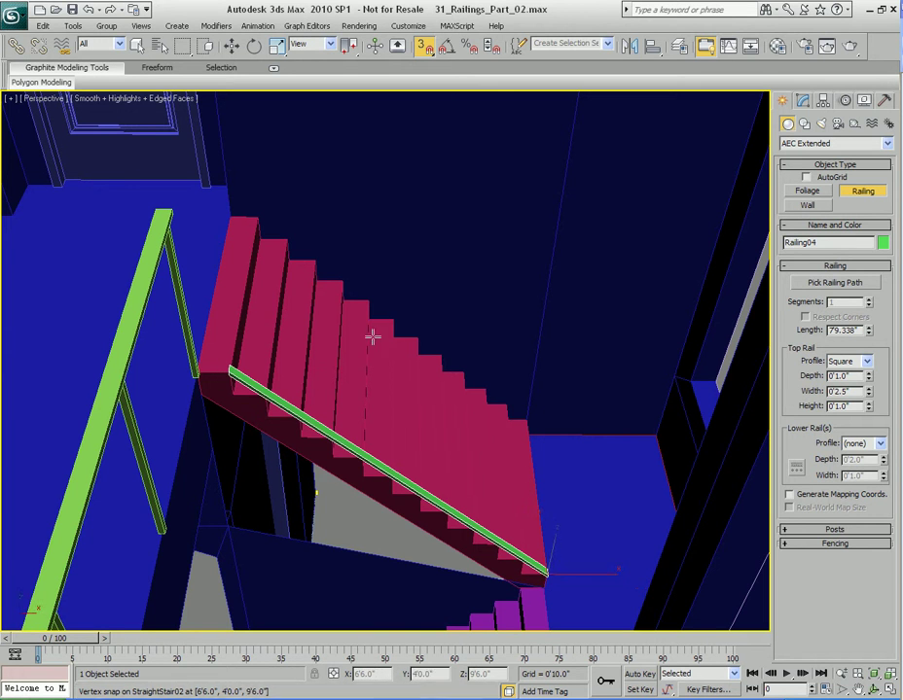
pyautogui.rightClick(388, 263)
# Set the top rail height of the upper stair railing to 3'0"
pyautogui.press('1')
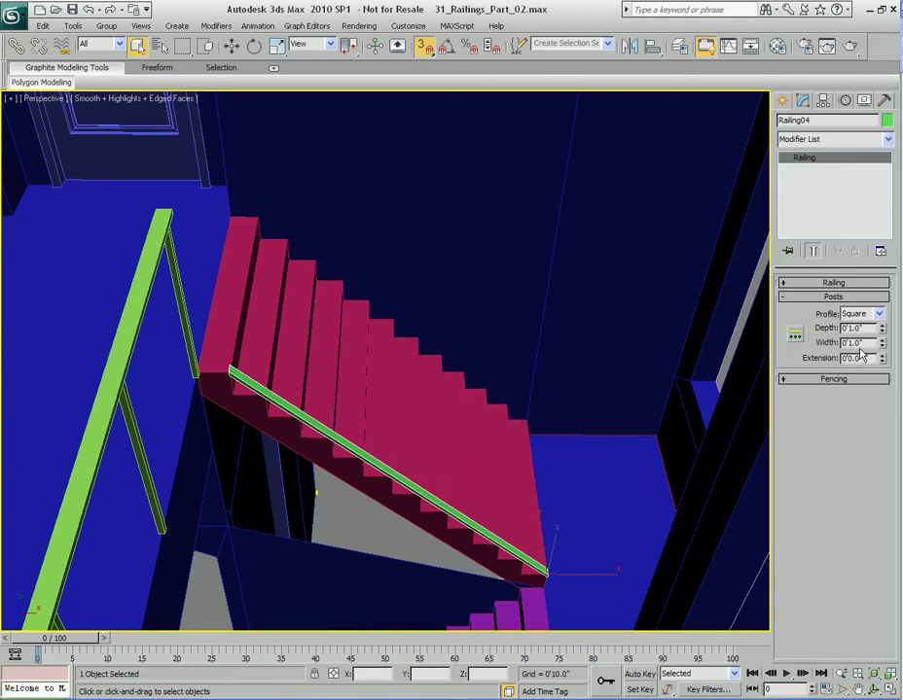
pyautogui.click(824, 283)
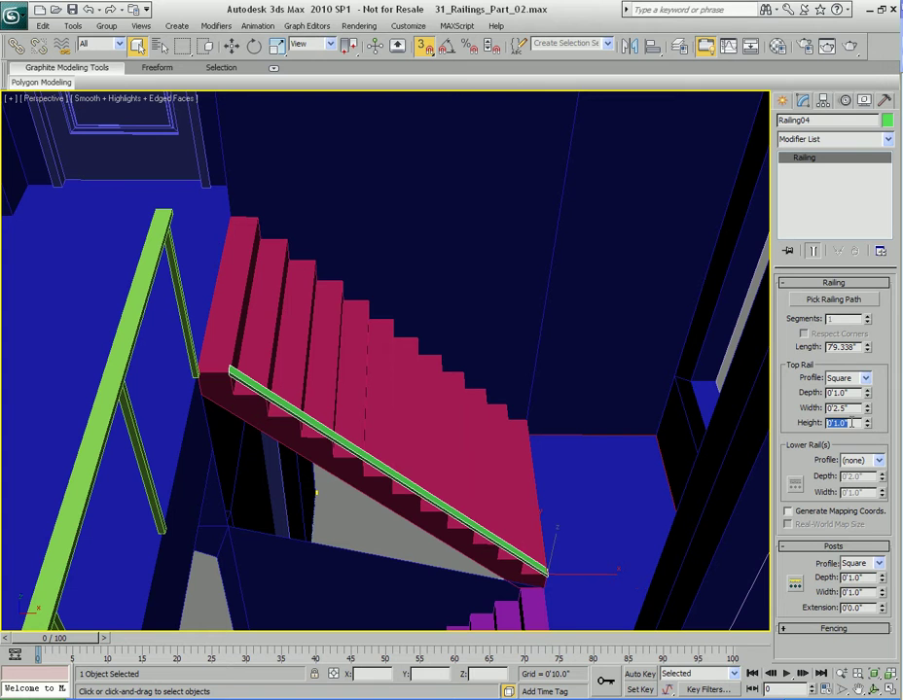
pyautogui.press('Return')
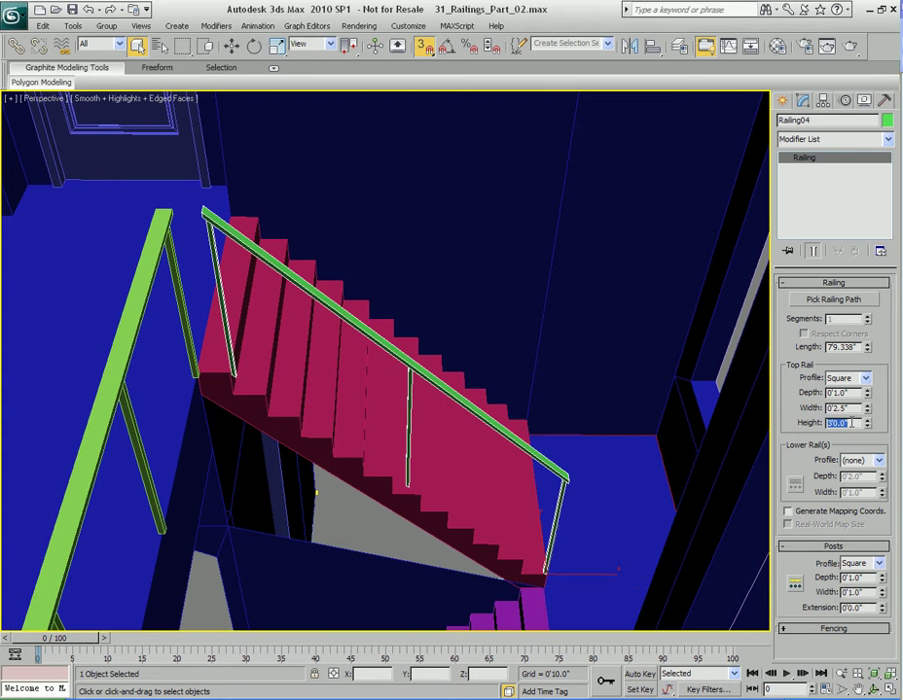
# Examine the upper end of the stair railing beside the balcony railing and how its posts meet the treads
pyautogui.keyDown('alt'); pyautogui.moveTo(372, 465); pyautogui.dragTo(369, 440, button='middle'); pyautogui.keyUp('alt')
pyautogui.moveTo(361, 346); pyautogui.dragTo(402, 356, button='middle')
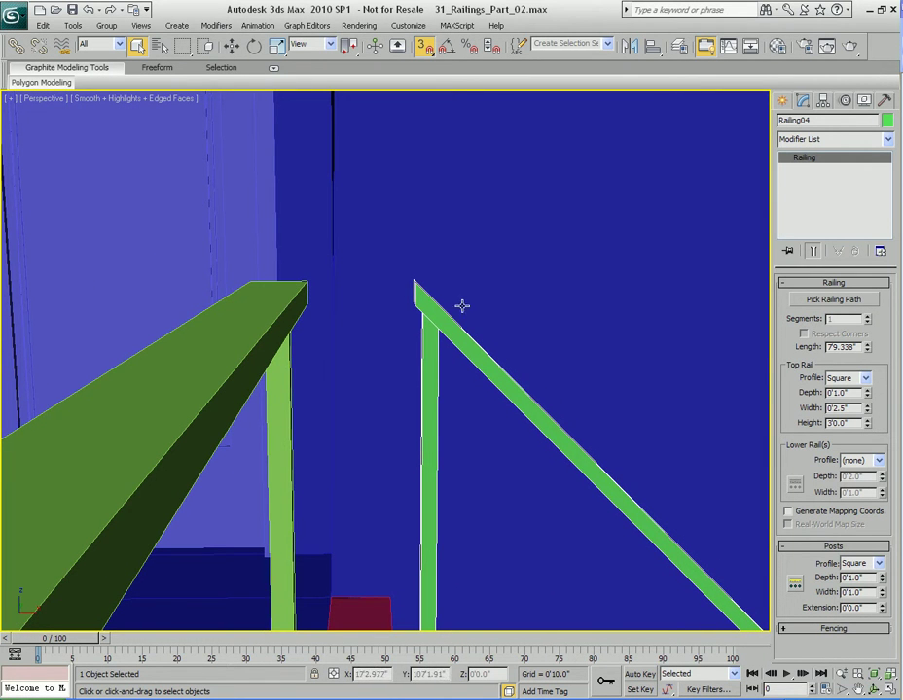
pyautogui.moveTo(526, 516); pyautogui.dragTo(446, 290, button='middle')
pyautogui.moveTo(447, 516); pyautogui.dragTo(445, 442, button='middle')
pyautogui.moveTo(445, 397); pyautogui.dragTo(405, 420, button='middle')
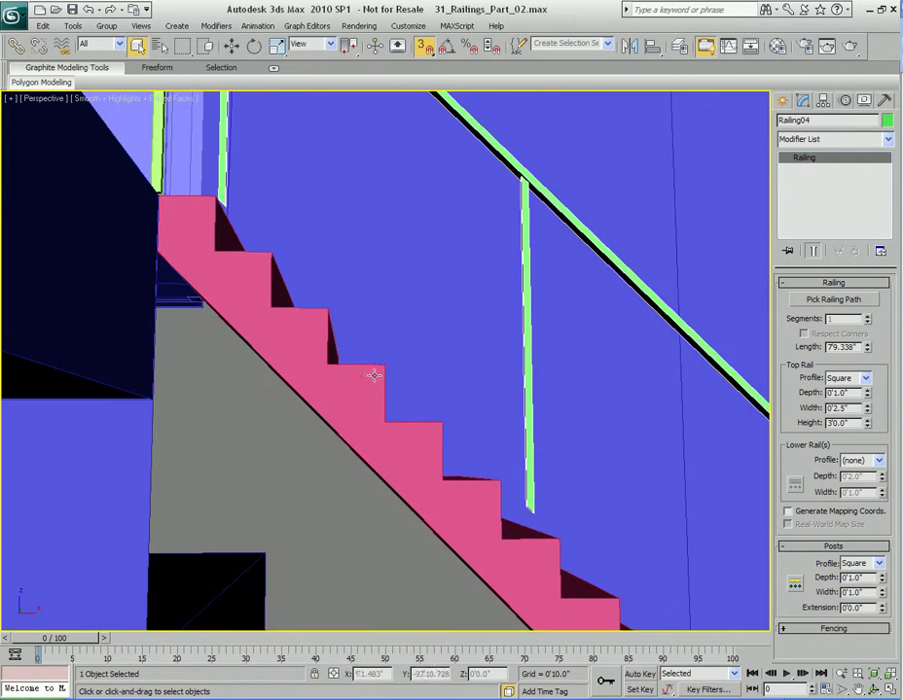
pyautogui.keyDown('alt'); pyautogui.moveTo(566, 604); pyautogui.dragTo(391, 427, button='middle'); pyautogui.keyUp('alt')
pyautogui.keyDown('alt'); pyautogui.moveTo(476, 443); pyautogui.dragTo(433, 389, button='middle'); pyautogui.keyUp('alt')
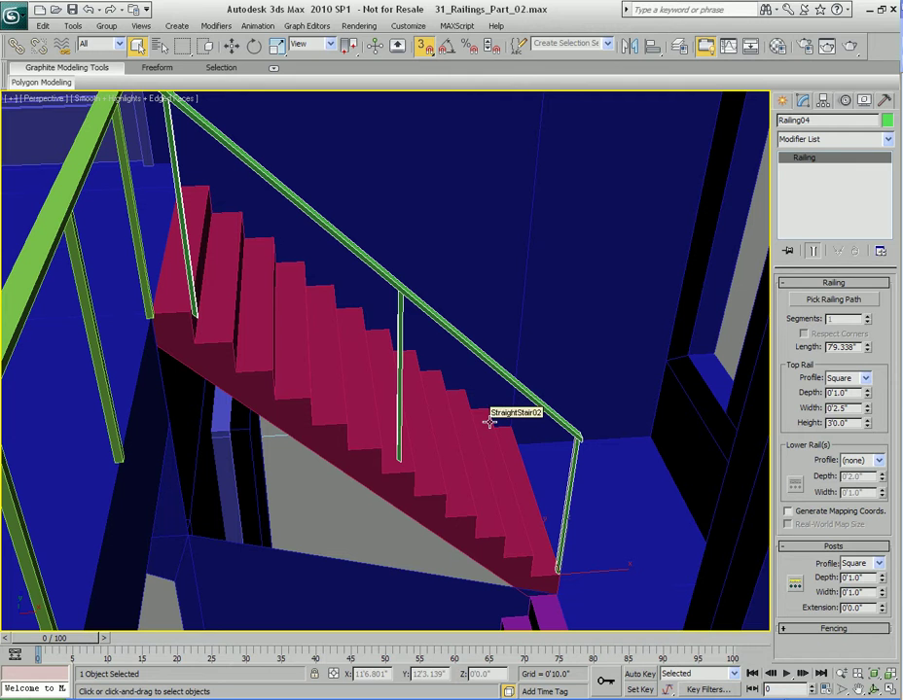
# Set the post count of the upper stair railing to 5
pyautogui.click(833, 283)
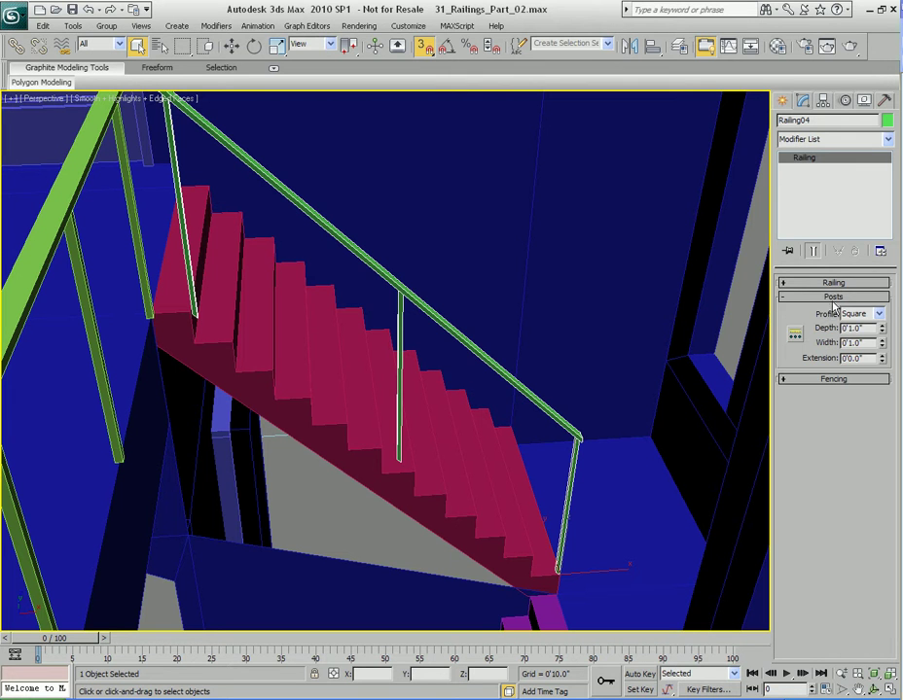
pyautogui.click(794, 334)
pyautogui.moveTo(418, 237); pyautogui.dragTo(610, 144)
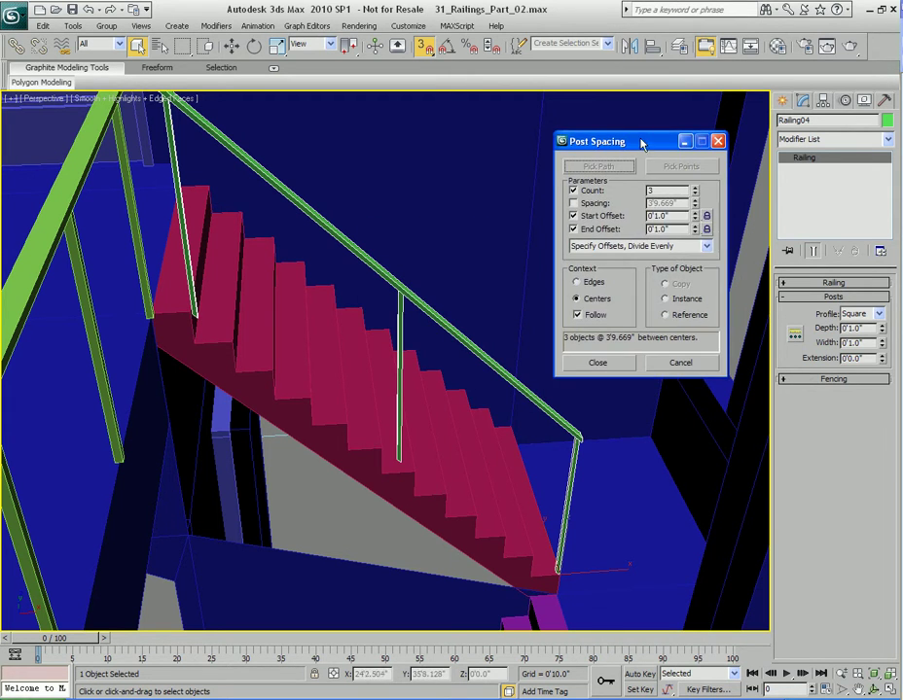
pyautogui.click(696, 187)
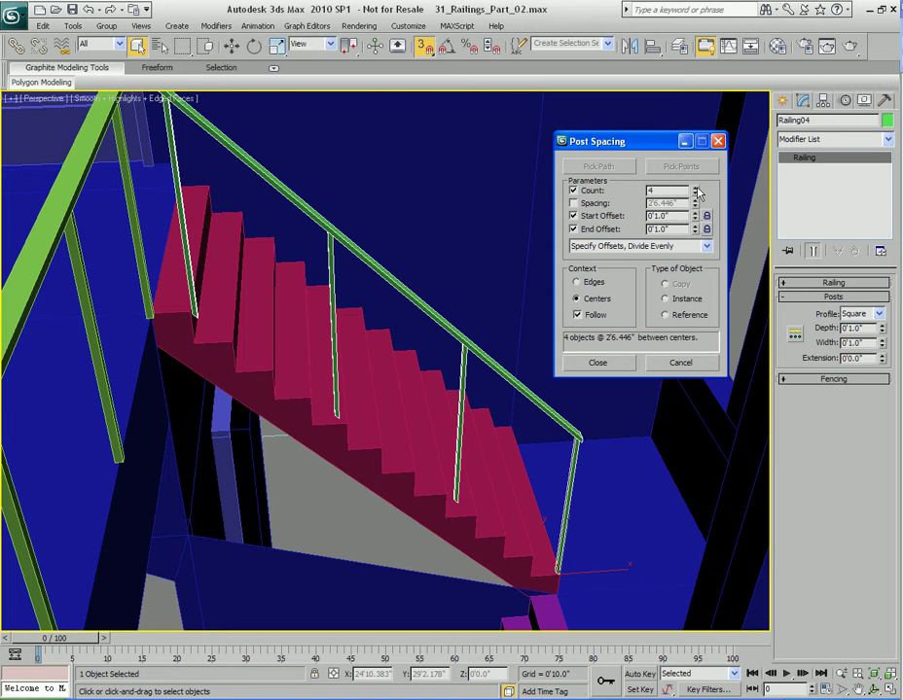
pyautogui.click(696, 188)
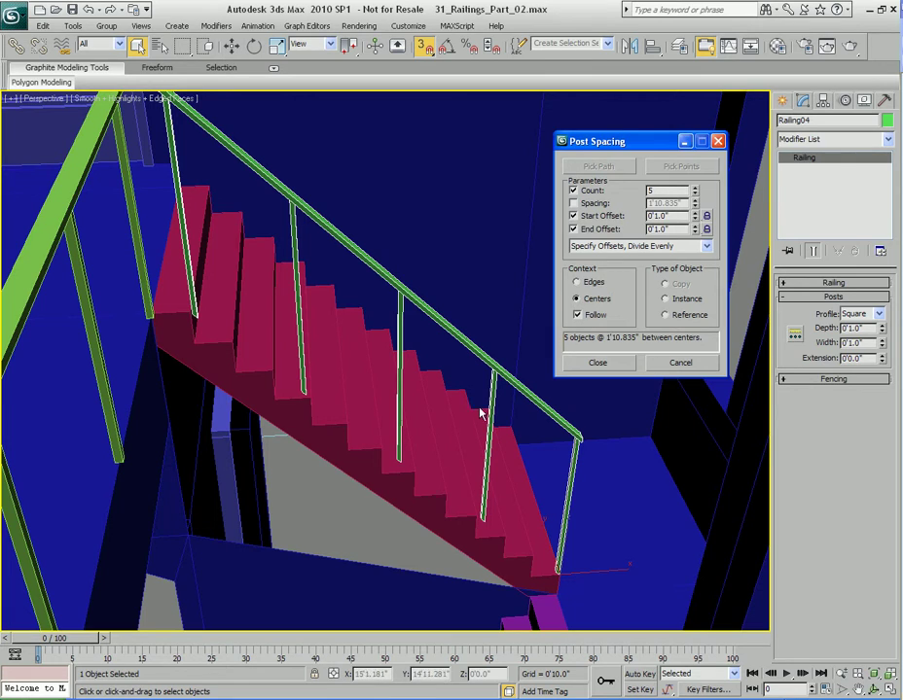
pyautogui.click(620, 366)
# Reduce the post count of the upper stair railing to 4
pyautogui.keyDown('alt'); pyautogui.moveTo(318, 425); pyautogui.dragTo(407, 408, button='middle'); pyautogui.keyUp('alt')
pyautogui.click(795, 333)
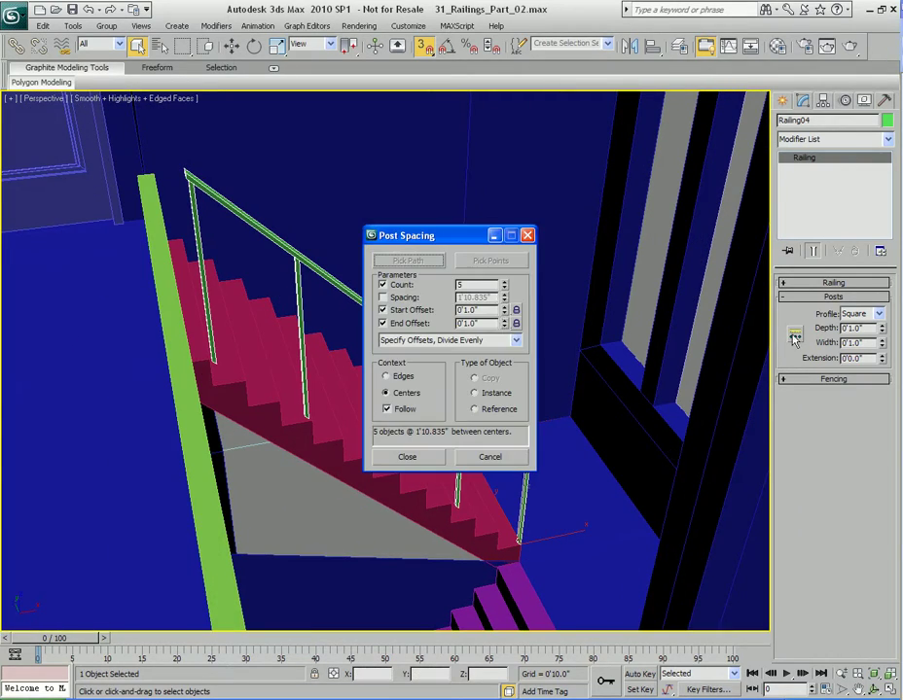
pyautogui.click(503, 289)
pyautogui.click(407, 457)
pyautogui.moveTo(407, 461)
pyautogui.keyDown('alt'); pyautogui.mouseDown(button='middle')
pyautogui.moveTo(403, 478)
pyautogui.moveTo(397, 461)
pyautogui.moveTo(418, 472)
pyautogui.mouseUp(button='middle'); pyautogui.keyUp('alt')
pyautogui.scroll(4, 417, 472)
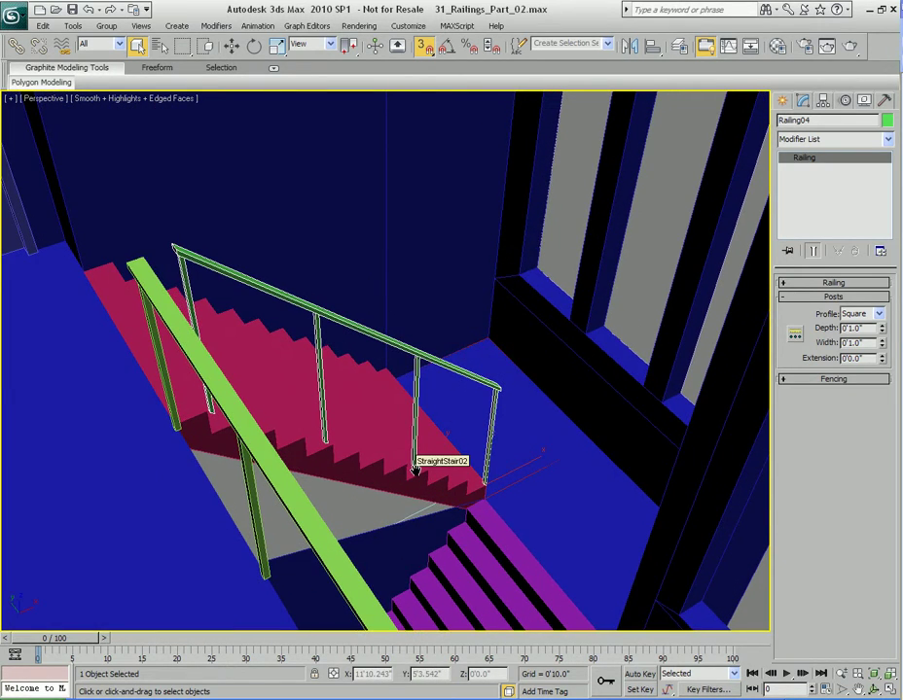
# Draw a railing up the lower stair's open side, snapped from the first to the top tread's corner, about 7'6" long and 1'4" high
pyautogui.keyDown('alt'); pyautogui.moveTo(415, 471); pyautogui.dragTo(534, 222, button='middle'); pyautogui.keyUp('alt')
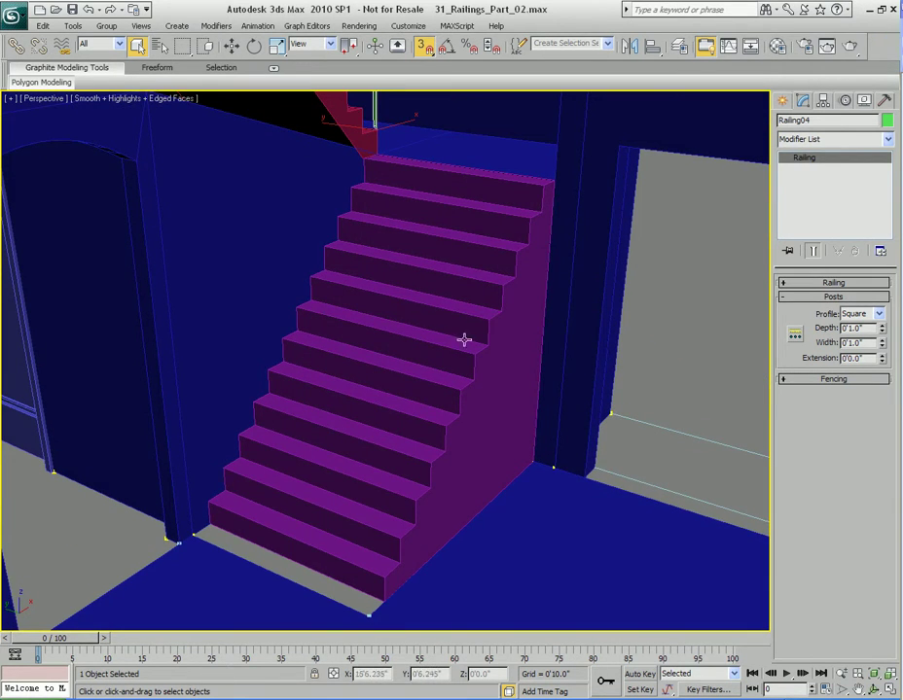
pyautogui.click(715, 264)
pyautogui.keyDown('alt'); pyautogui.moveTo(452, 320); pyautogui.dragTo(536, 233, button='middle'); pyautogui.keyUp('alt')
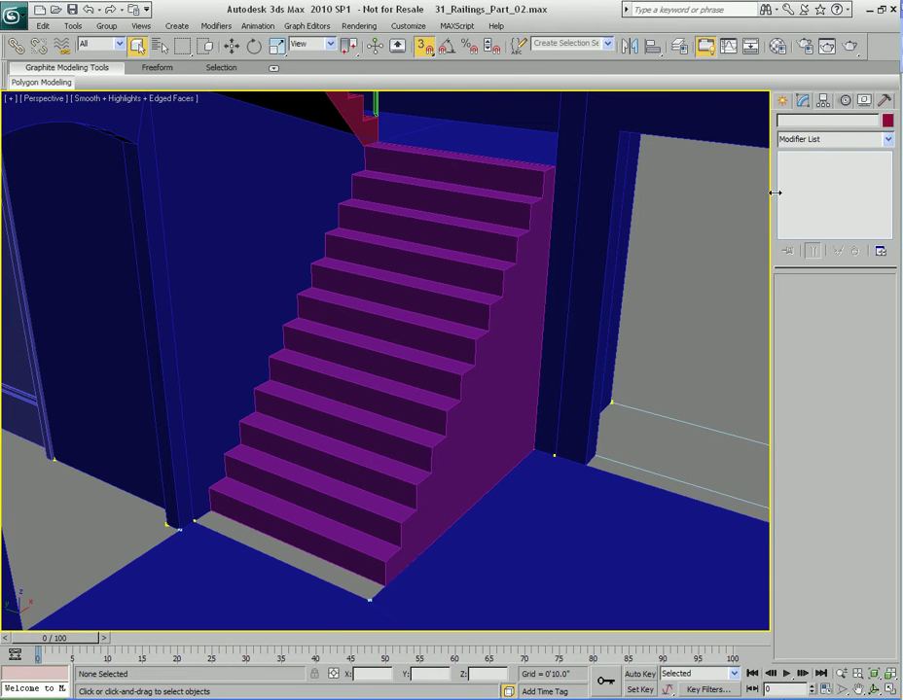
pyautogui.click(780, 102)
pyautogui.click(861, 190)
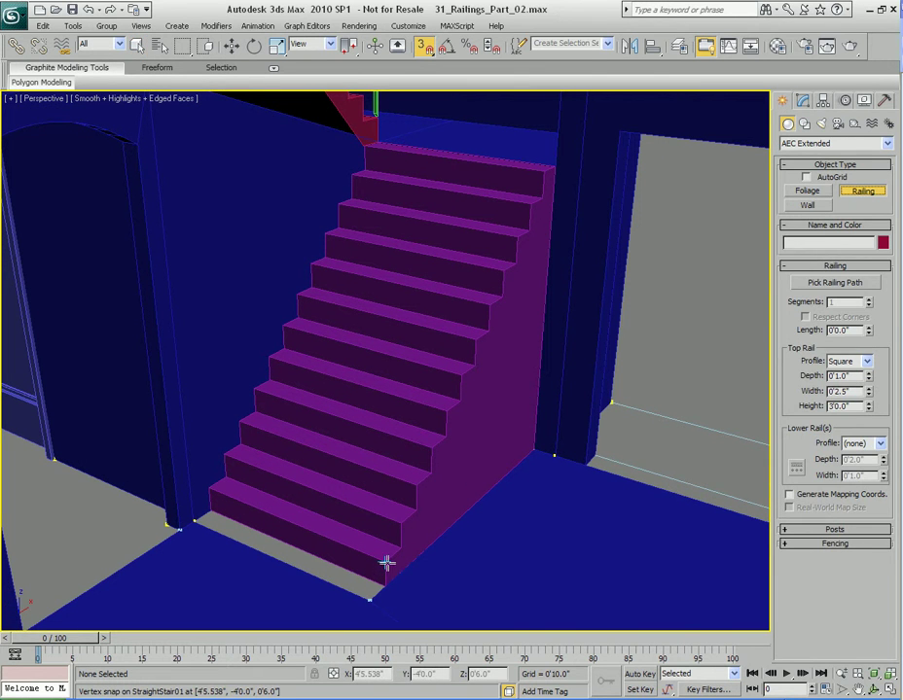
pyautogui.moveTo(384, 562); pyautogui.dragTo(546, 171)
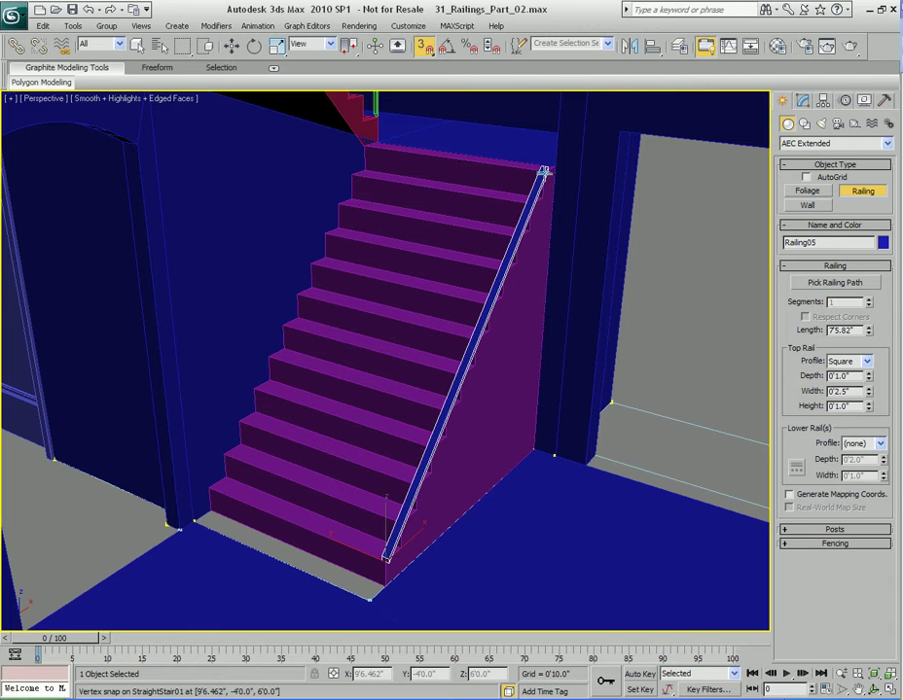
pyautogui.press('s')
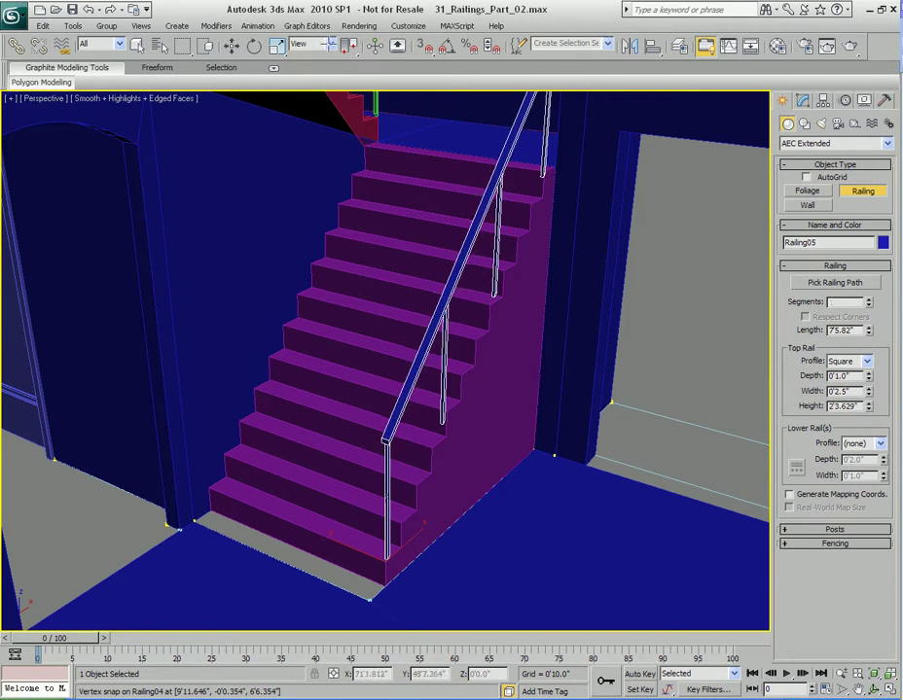
pyautogui.click(329, 81)
pyautogui.click(329, 101)
pyautogui.rightClick(444, 183)
# Set the top rail height of the lower stair railing to 3'0"
pyautogui.click(802, 100)
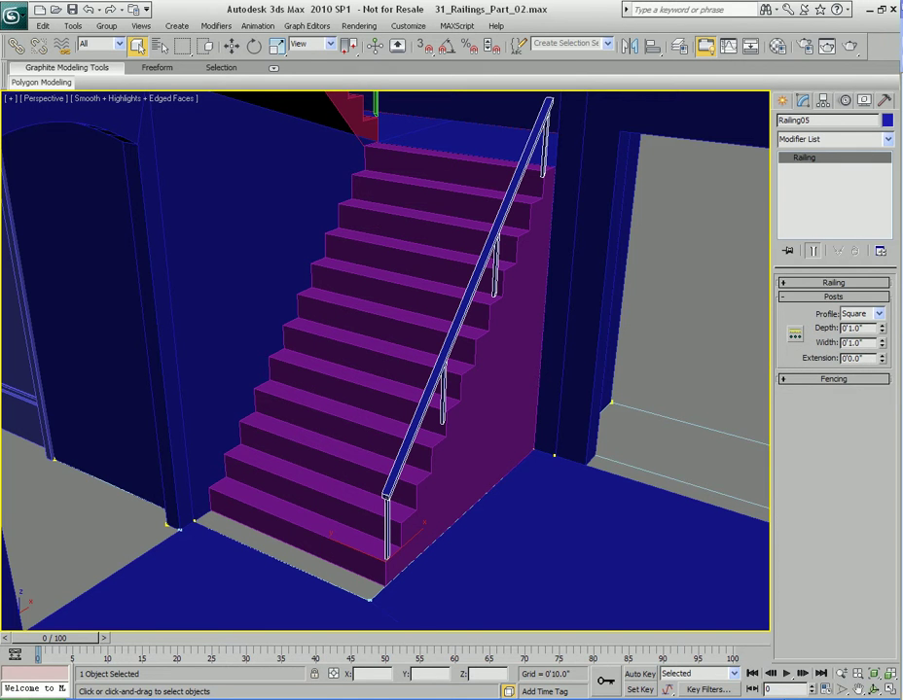
pyautogui.click(836, 283)
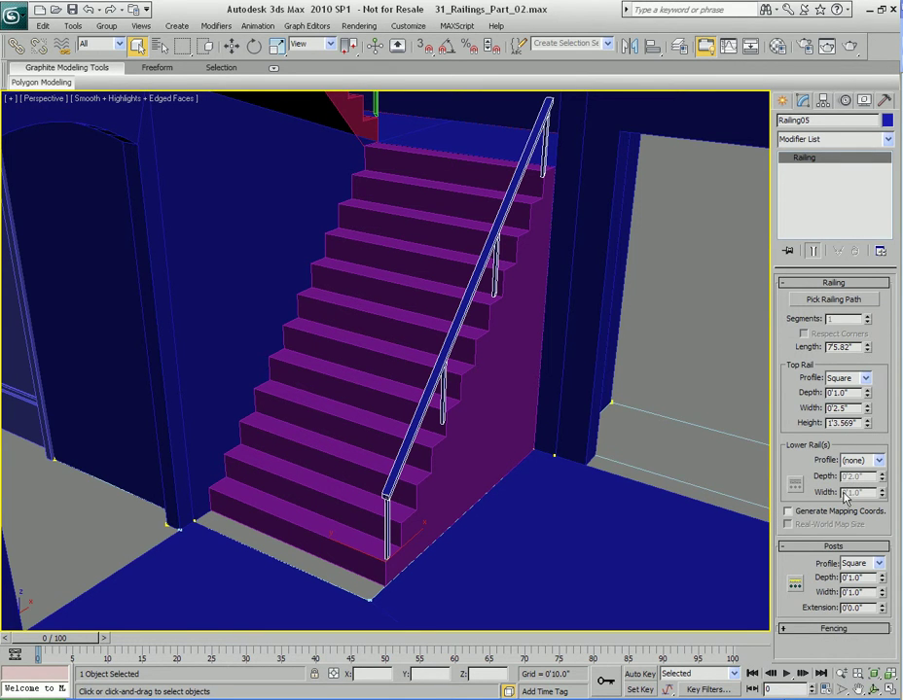
pyautogui.doubleClick(841, 421)
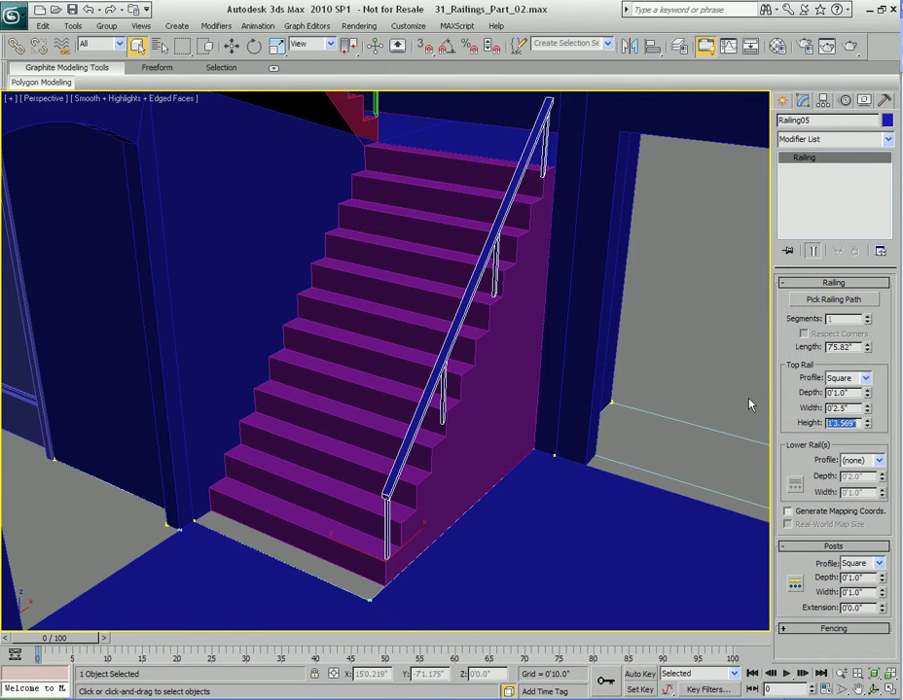
pyautogui.write("3'")
pyautogui.press('Return')
# Examine both stair railings and check how the lower railing's posts meet the treads
pyautogui.keyDown('alt'); pyautogui.moveTo(480, 578); pyautogui.dragTo(502, 435, button='middle'); pyautogui.keyUp('alt')
pyautogui.keyDown('alt'); pyautogui.moveTo(516, 346); pyautogui.dragTo(466, 254, button='middle'); pyautogui.keyUp('alt')
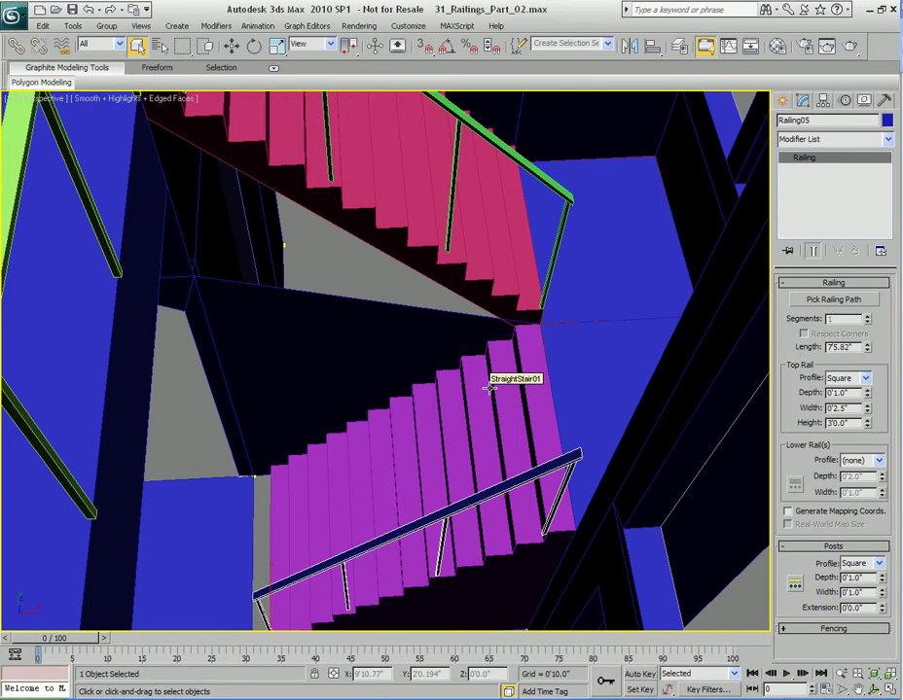
pyautogui.keyDown('alt'); pyautogui.moveTo(485, 439); pyautogui.dragTo(498, 351, button='middle'); pyautogui.keyUp('alt')
pyautogui.keyDown('alt'); pyautogui.moveTo(500, 289); pyautogui.dragTo(479, 356, button='middle'); pyautogui.keyUp('alt')
pyautogui.moveTo(455, 440); pyautogui.dragTo(493, 347, button='middle')
pyautogui.scroll(3, 470, 408)
pyautogui.keyDown('alt'); pyautogui.moveTo(470, 407); pyautogui.dragTo(480, 390, button='middle'); pyautogui.keyUp('alt')
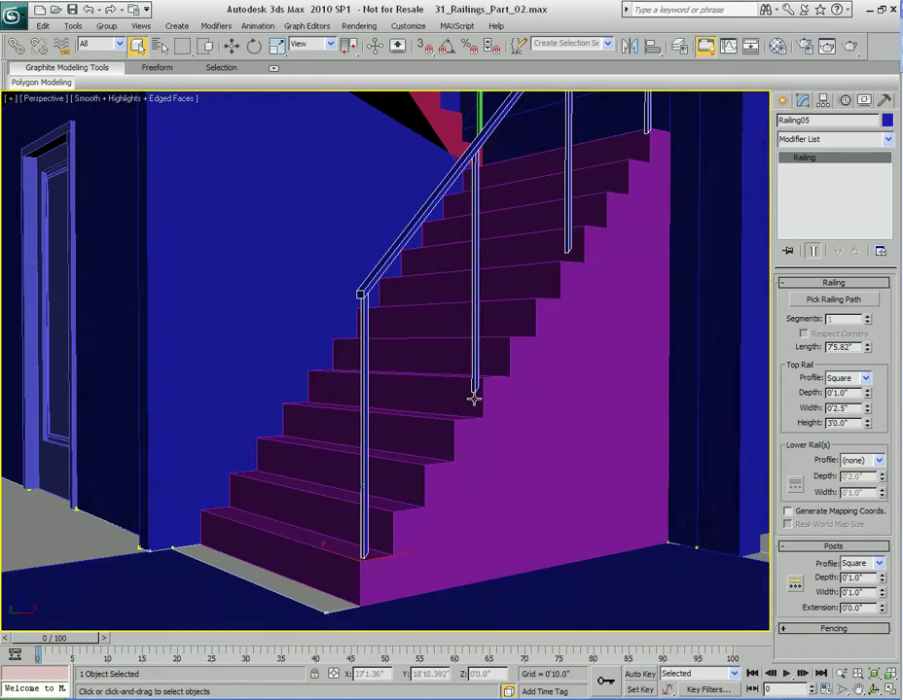
pyautogui.keyDown('alt'); pyautogui.moveTo(514, 312); pyautogui.dragTo(491, 392, button='middle'); pyautogui.keyUp('alt')
# Turn on stringers for the lower stair
pyautogui.click(468, 360)
pyautogui.scroll(3, 492, 391)
pyautogui.moveTo(517, 431); pyautogui.dragTo(468, 366, button='middle')
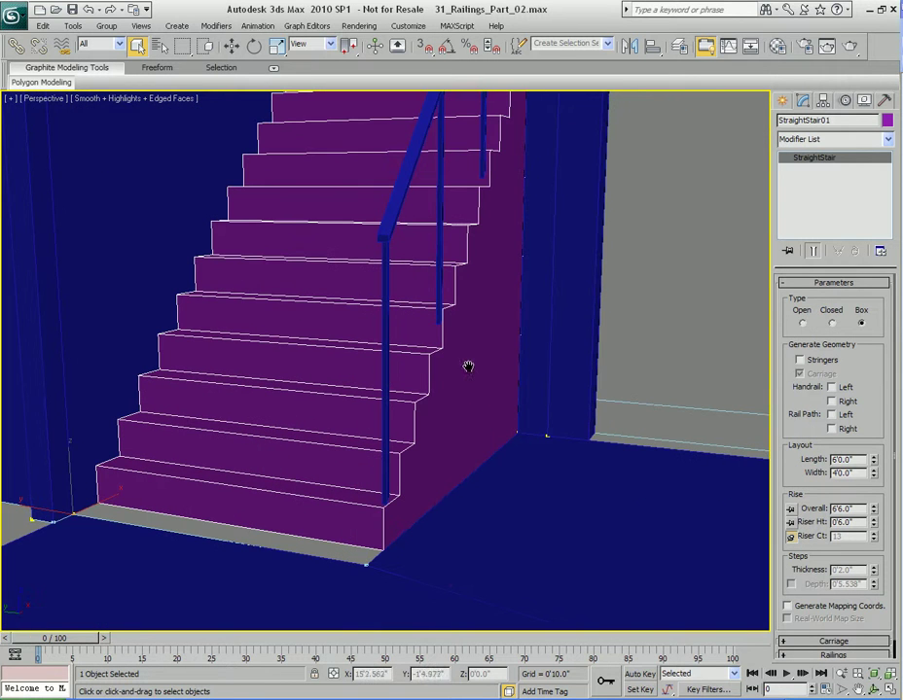
pyautogui.click(800, 360)
# Set the depth of the lower stair's stringers to 1'0"
pyautogui.keyDown('alt'); pyautogui.moveTo(500, 314); pyautogui.dragTo(508, 247, button='middle'); pyautogui.keyUp('alt')
pyautogui.keyDown('alt'); pyautogui.moveTo(475, 408); pyautogui.dragTo(516, 337, button='middle'); pyautogui.keyUp('alt')
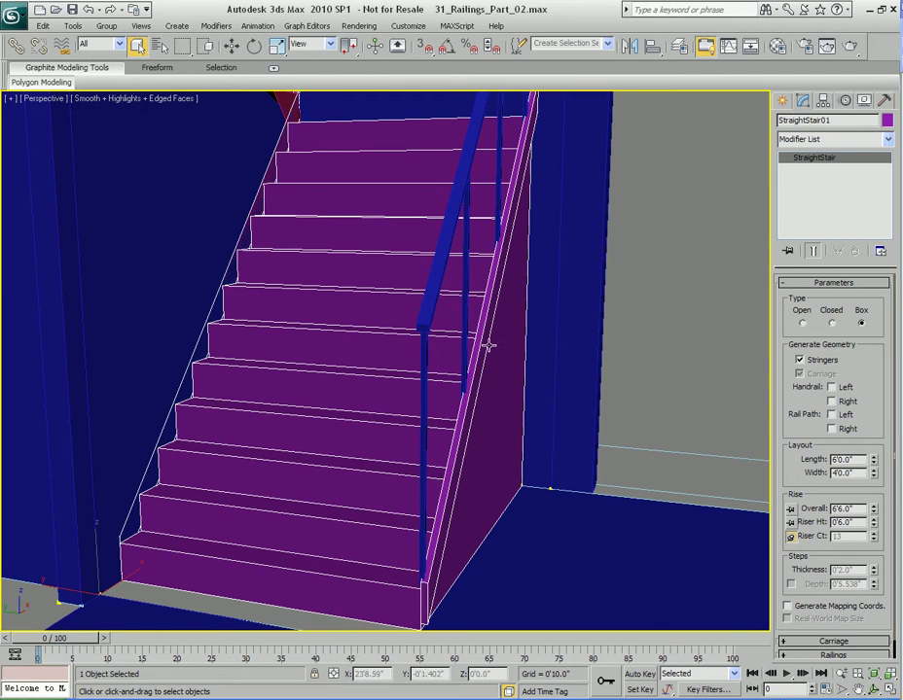
pyautogui.moveTo(492, 396); pyautogui.dragTo(481, 307, button='middle')
pyautogui.scroll(3, 494, 307)
pyautogui.keyDown('alt'); pyautogui.moveTo(476, 315); pyautogui.dragTo(544, 354, button='middle'); pyautogui.keyUp('alt')
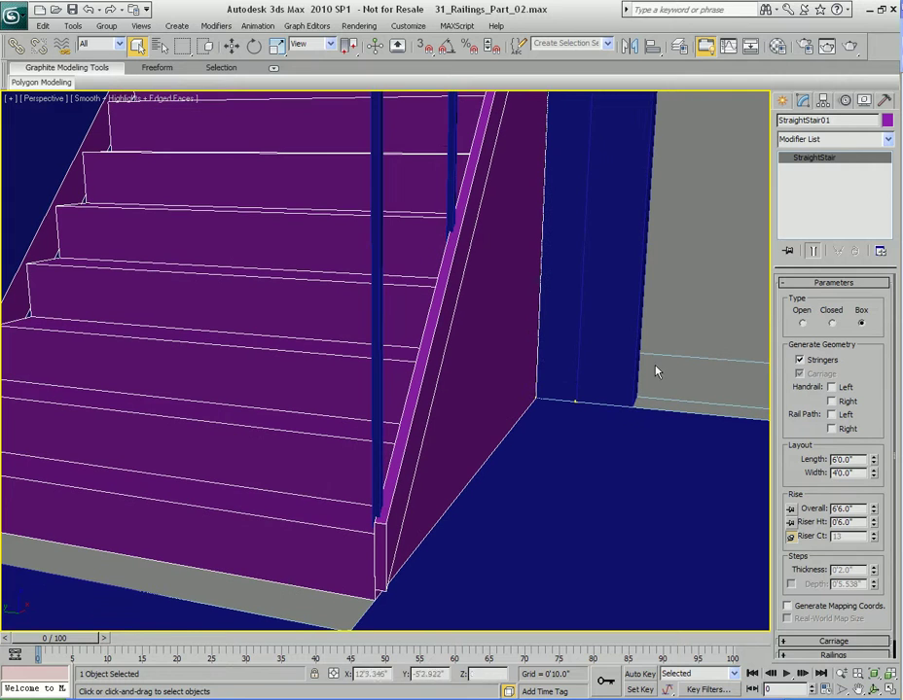
pyautogui.click(842, 284)
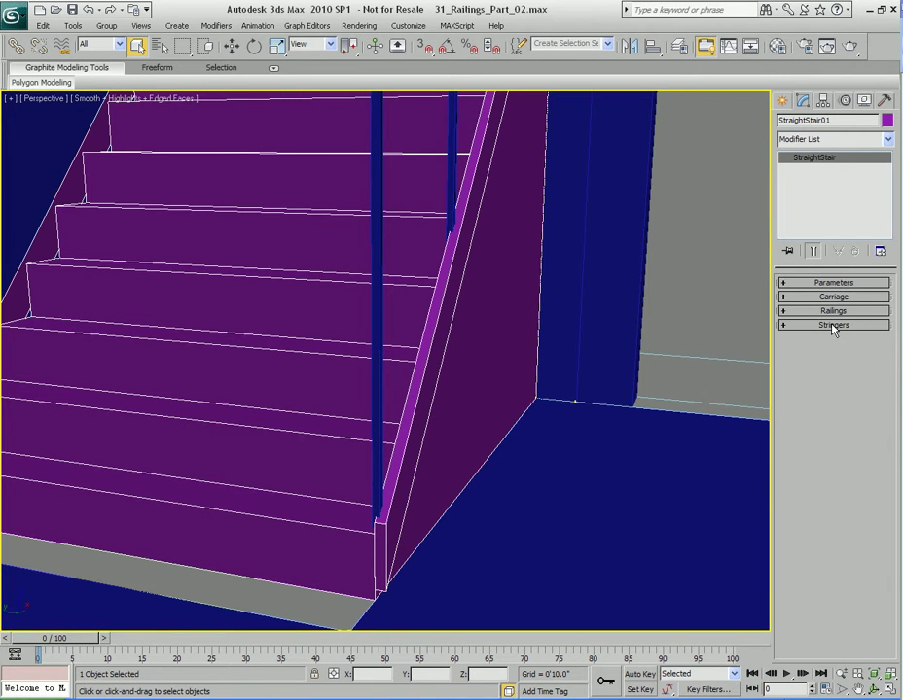
pyautogui.click(832, 326)
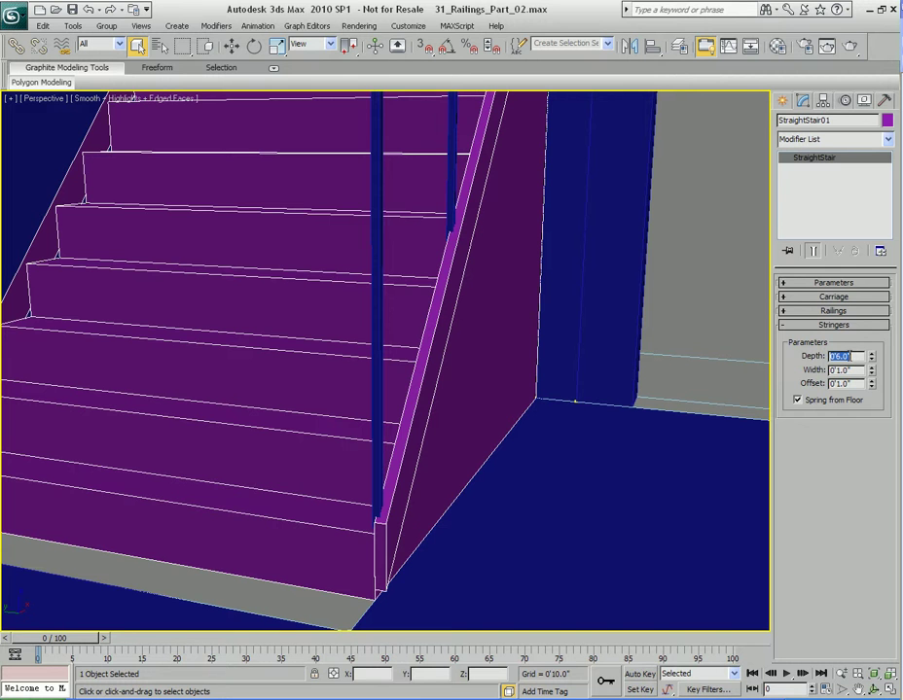
pyautogui.write('10')
pyautogui.press('Return')
pyautogui.keyDown('alt'); pyautogui.moveTo(622, 438); pyautogui.dragTo(502, 306, button='middle'); pyautogui.keyUp('alt')
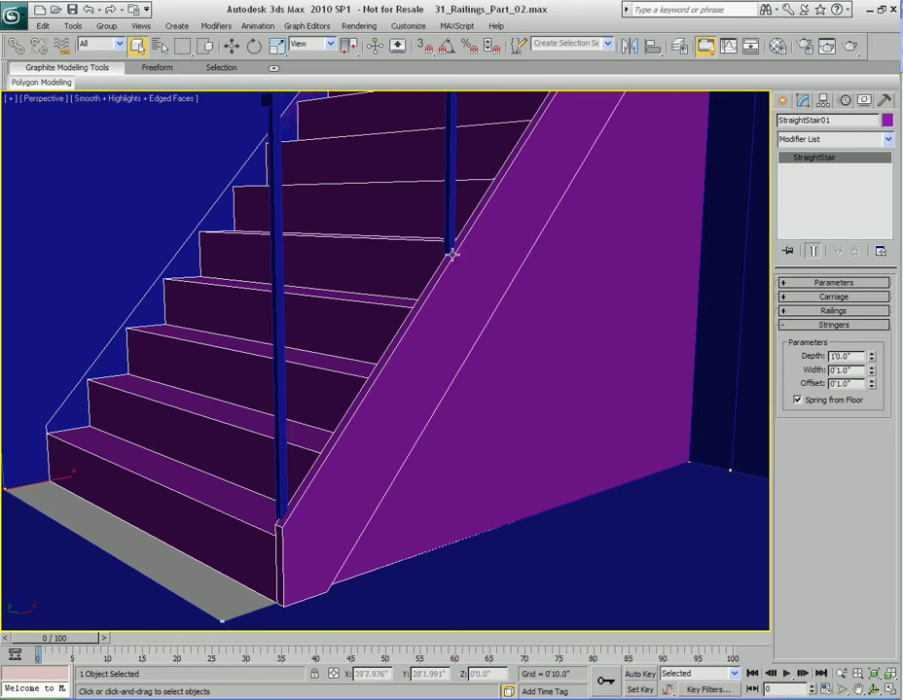
# Widen the lower stair's stringers, first to 2" and finally to 2.5"
pyautogui.moveTo(555, 427)
pyautogui.keyDown('alt'); pyautogui.mouseDown(button='middle')
pyautogui.moveTo(576, 429)
pyautogui.moveTo(567, 427)
pyautogui.moveTo(570, 439)
pyautogui.mouseUp(button='middle'); pyautogui.keyUp('alt')
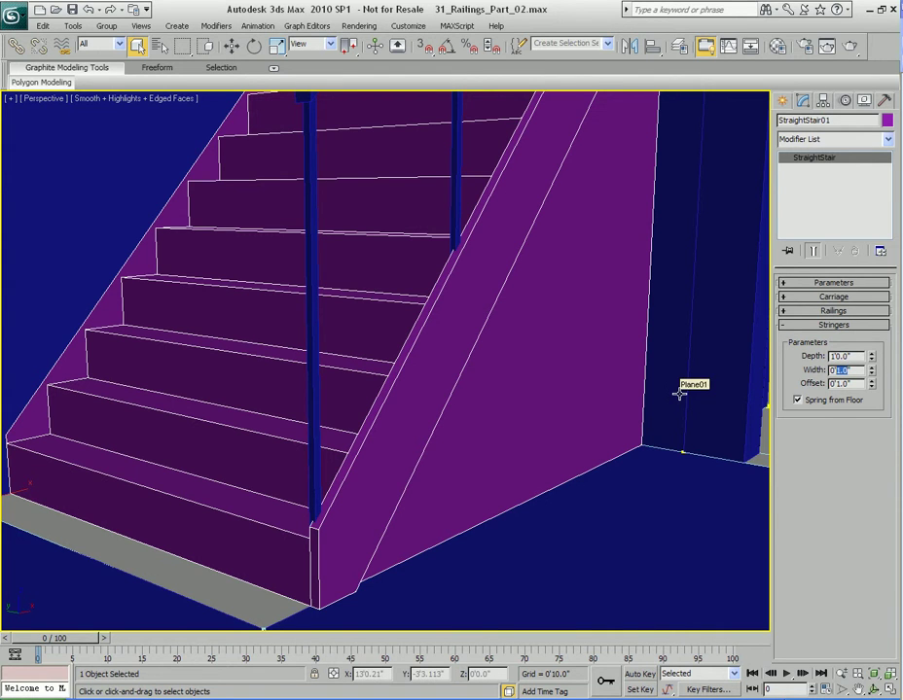
pyautogui.write('2')
pyautogui.press('Return')
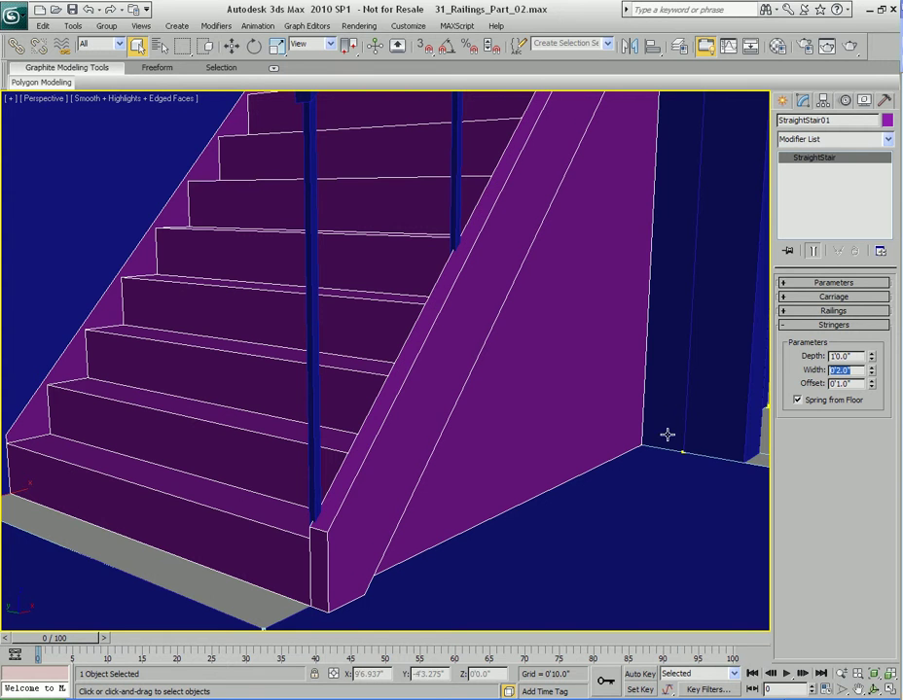
pyautogui.moveTo(492, 459)
pyautogui.keyDown('alt'); pyautogui.mouseDown(button='middle')
pyautogui.moveTo(507, 438)
pyautogui.moveTo(497, 439)
pyautogui.mouseUp(button='middle'); pyautogui.keyUp('alt')
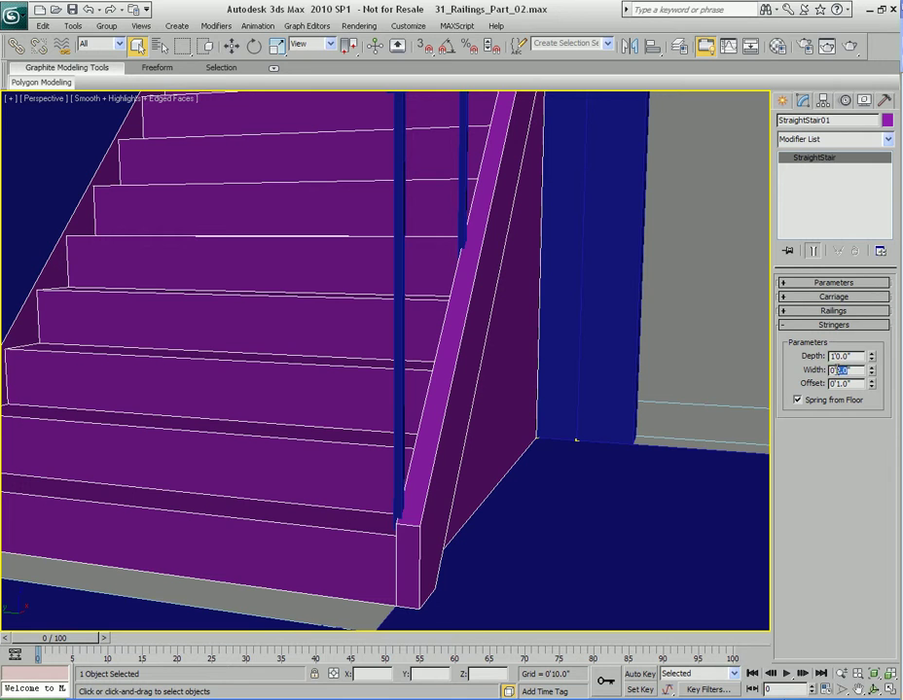
pyautogui.write('2.5')
pyautogui.press('Return')
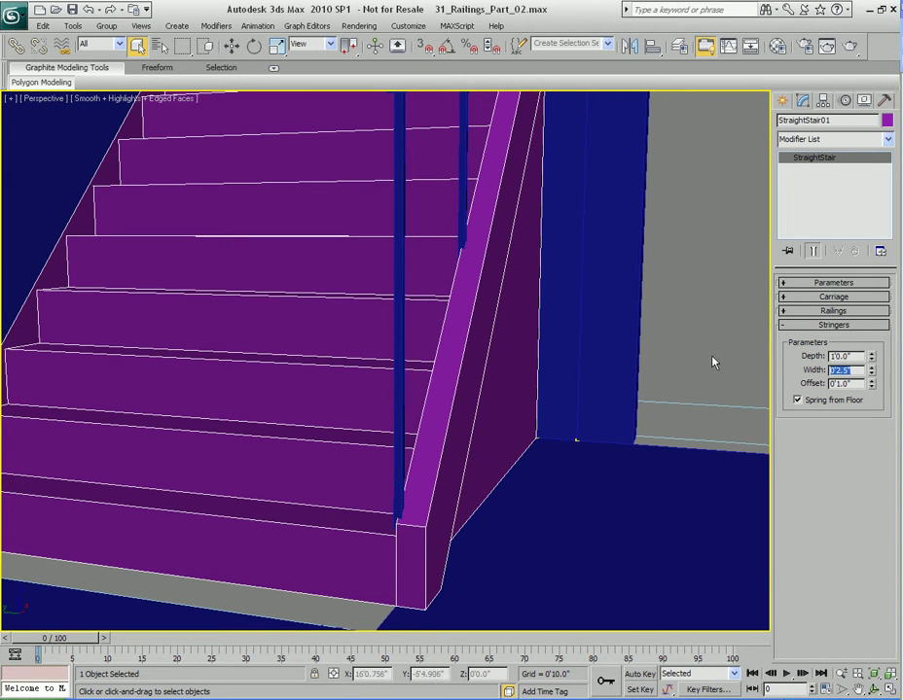
# Try a larger offset of about 2.73" for the lower stair's stringers
pyautogui.scroll(-2, 560, 327)
pyautogui.moveTo(560, 327); pyautogui.dragTo(589, 336, button='middle')
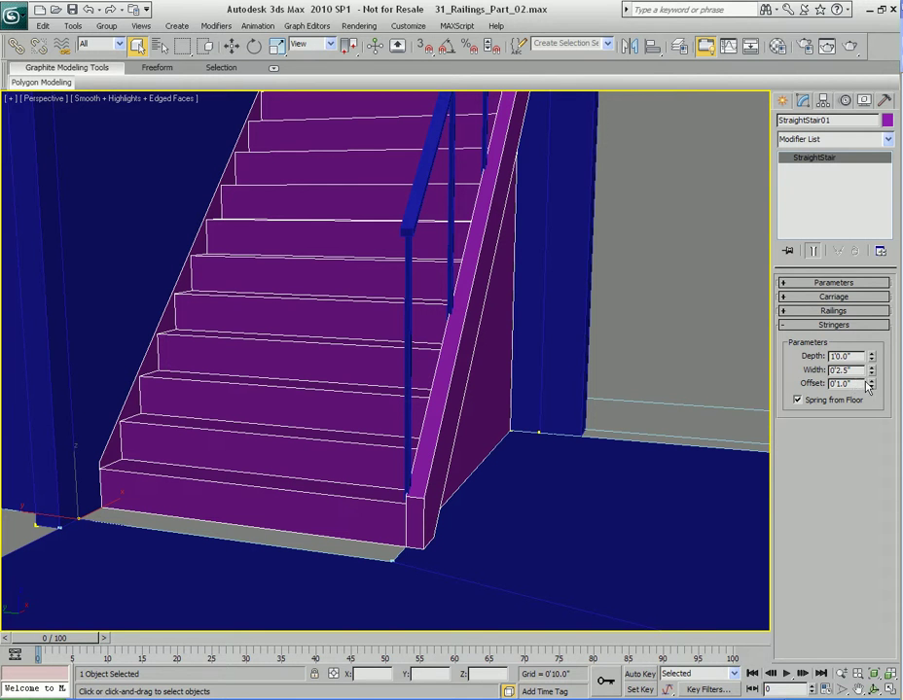
pyautogui.moveTo(873, 387); pyautogui.dragTo(872, 368)
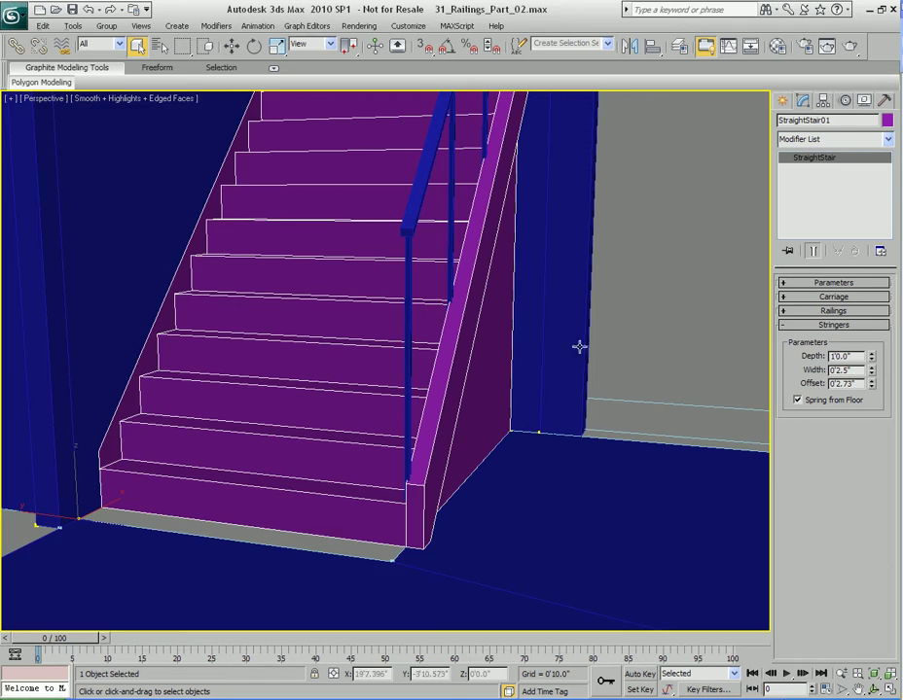
pyautogui.keyDown('alt'); pyautogui.moveTo(544, 397); pyautogui.dragTo(528, 340, button='middle'); pyautogui.keyUp('alt')
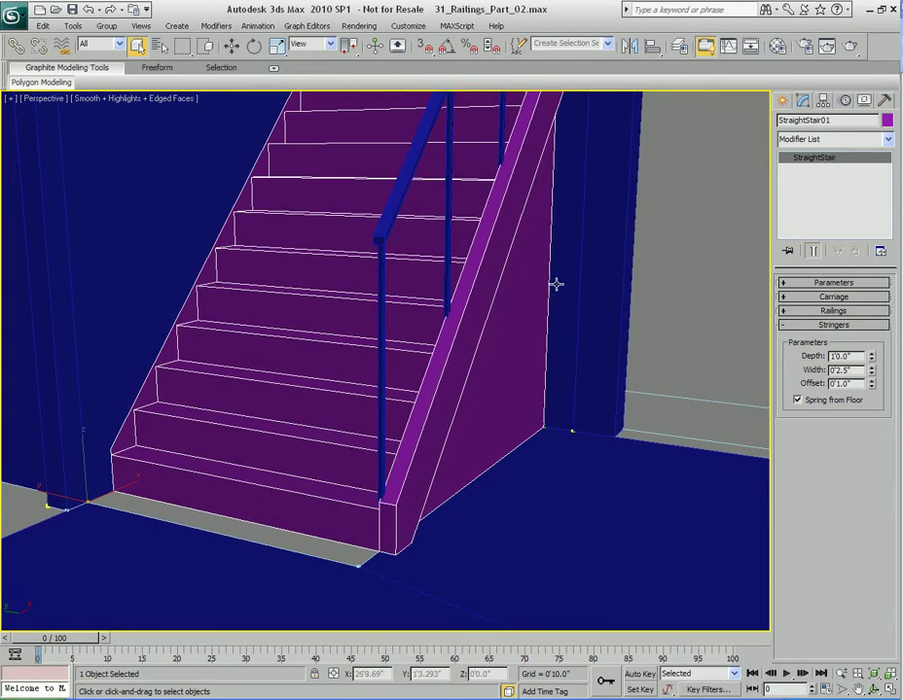
# Move the lower stair's railing slightly outward along Y so its posts stand on the stringer
pyautogui.keyDown('alt'); pyautogui.moveTo(556, 284); pyautogui.dragTo(542, 316, button='middle'); pyautogui.keyUp('alt')
pyautogui.click(486, 205)
pyautogui.keyDown('alt'); pyautogui.moveTo(485, 205); pyautogui.dragTo(572, 315, button='middle'); pyautogui.keyUp('alt')
pyautogui.press('w')
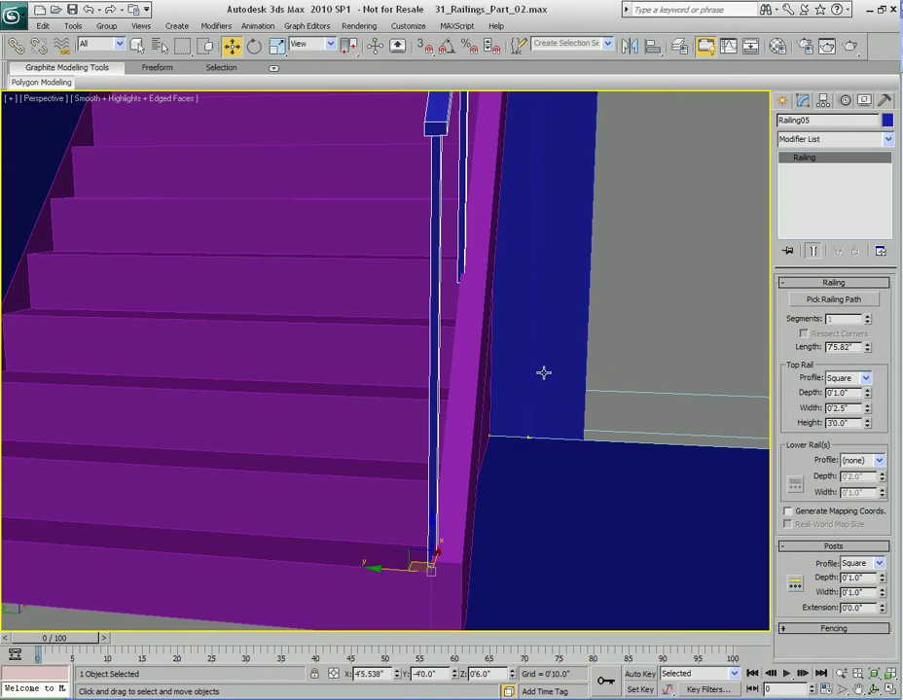
pyautogui.moveTo(380, 574); pyautogui.dragTo(397, 571)
pyautogui.scroll(-5, 526, 408)
pyautogui.press('q')
# Select the upper stair and turn on its stringers
pyautogui.keyDown('alt'); pyautogui.moveTo(513, 301); pyautogui.dragTo(444, 453, button='middle'); pyautogui.keyUp('alt')
pyautogui.keyDown('alt'); pyautogui.moveTo(493, 398); pyautogui.dragTo(469, 389, button='middle'); pyautogui.keyUp('alt')
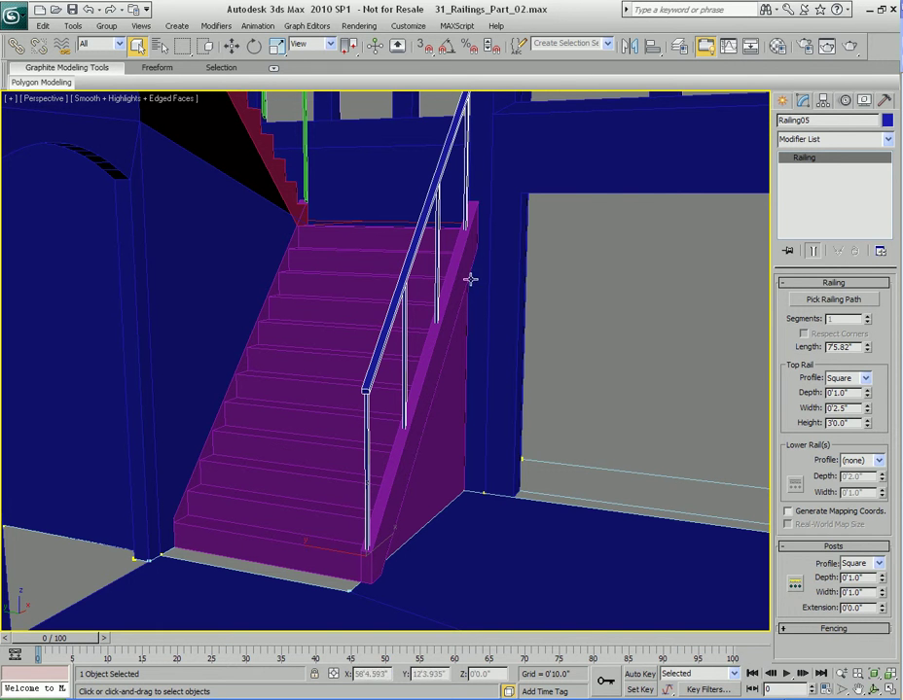
pyautogui.keyDown('alt'); pyautogui.moveTo(425, 509); pyautogui.dragTo(427, 427, button='middle'); pyautogui.keyUp('alt')
pyautogui.click(371, 291)
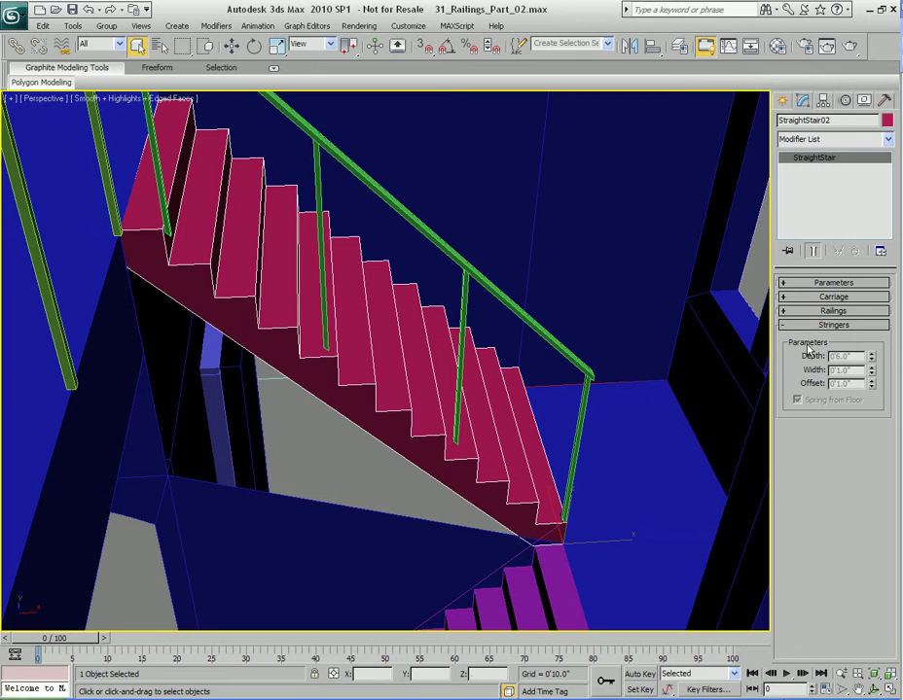
pyautogui.click(833, 282)
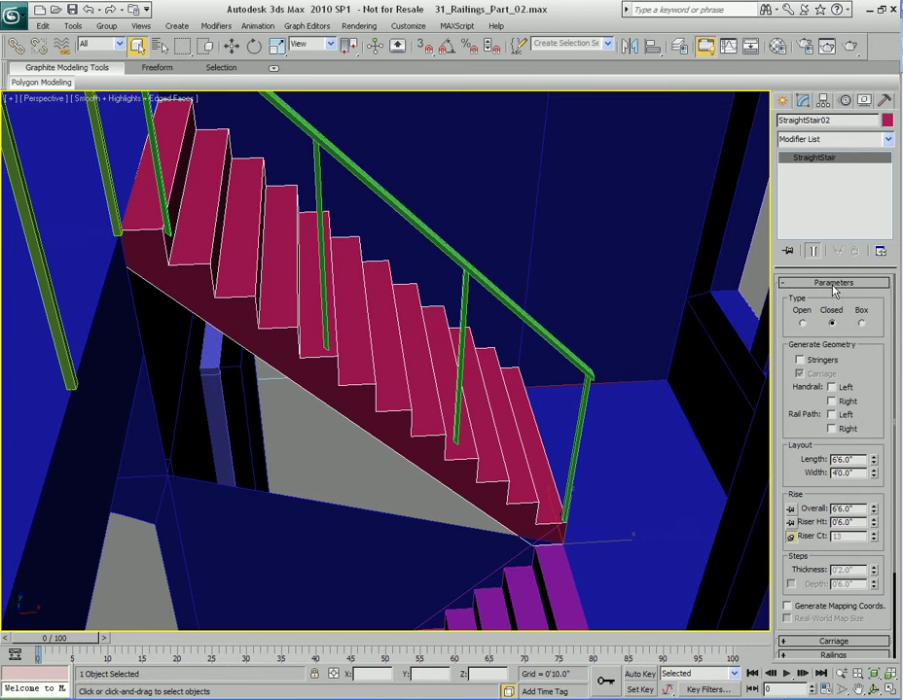
pyautogui.click(799, 360)
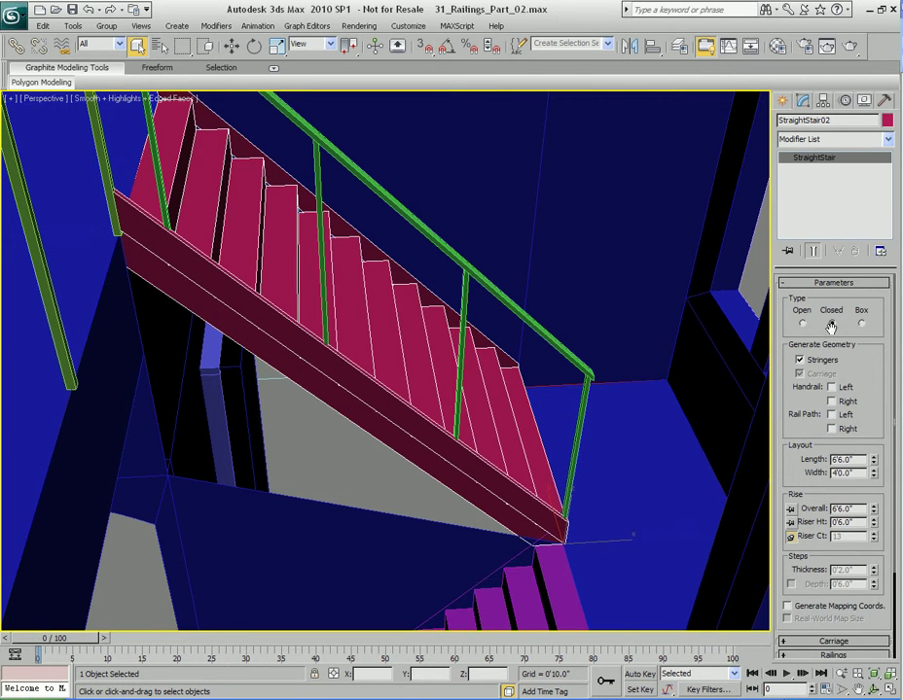
# Set the depth of the upper stair's stringers to 1'0"
pyautogui.click(841, 284)
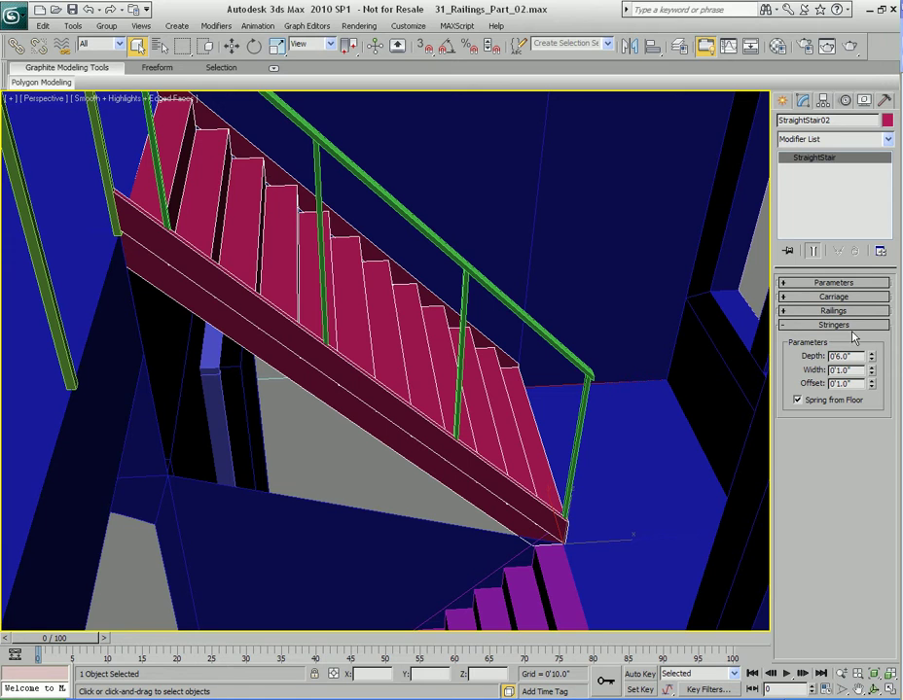
pyautogui.keyDown('alt'); pyautogui.moveTo(329, 371); pyautogui.dragTo(375, 394, button='middle'); pyautogui.keyUp('alt')
pyautogui.keyDown('alt'); pyautogui.moveTo(467, 456); pyautogui.dragTo(534, 389, button='middle'); pyautogui.keyUp('alt')
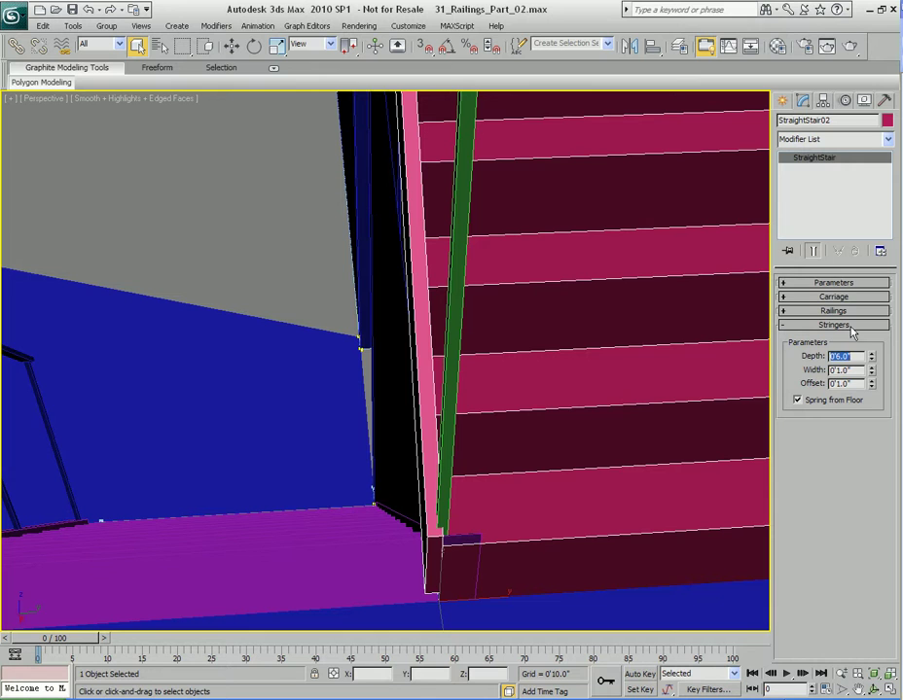
pyautogui.write('12')
pyautogui.press('Return')
# Widen the upper stair's stringers, trying 2.5" and settling on 2"
pyautogui.moveTo(847, 371); pyautogui.dragTo(840, 372)
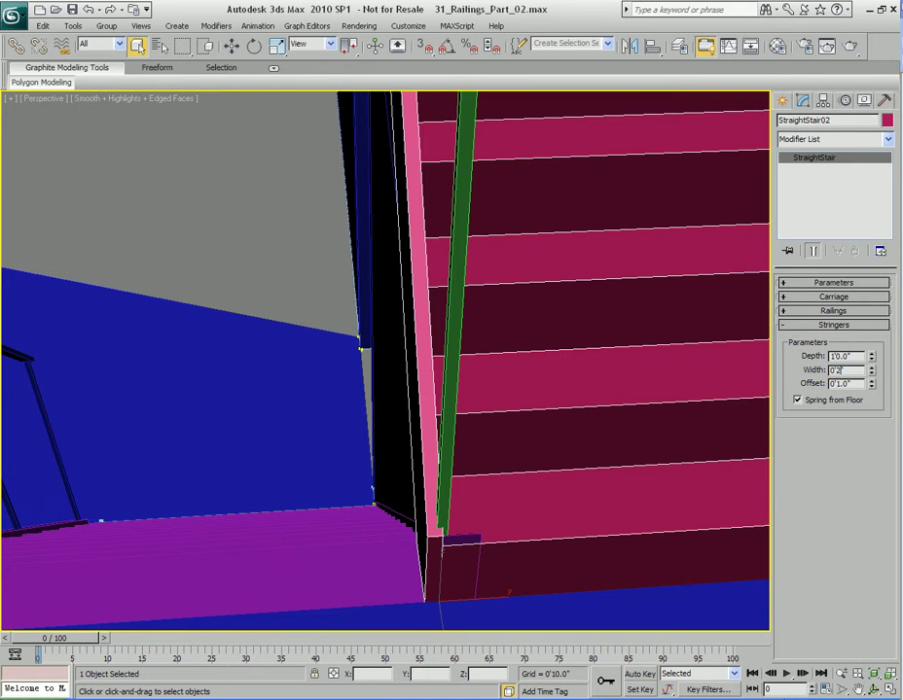
pyautogui.write('2.5')
pyautogui.press('Return')
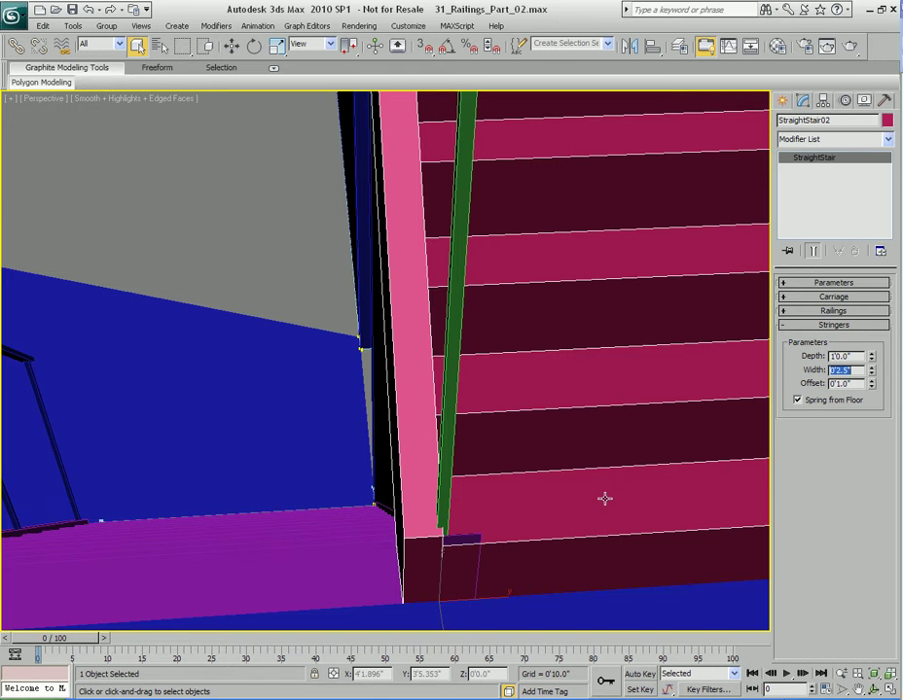
pyautogui.keyDown('alt'); pyautogui.moveTo(500, 530); pyautogui.dragTo(419, 467, button='middle'); pyautogui.keyUp('alt')
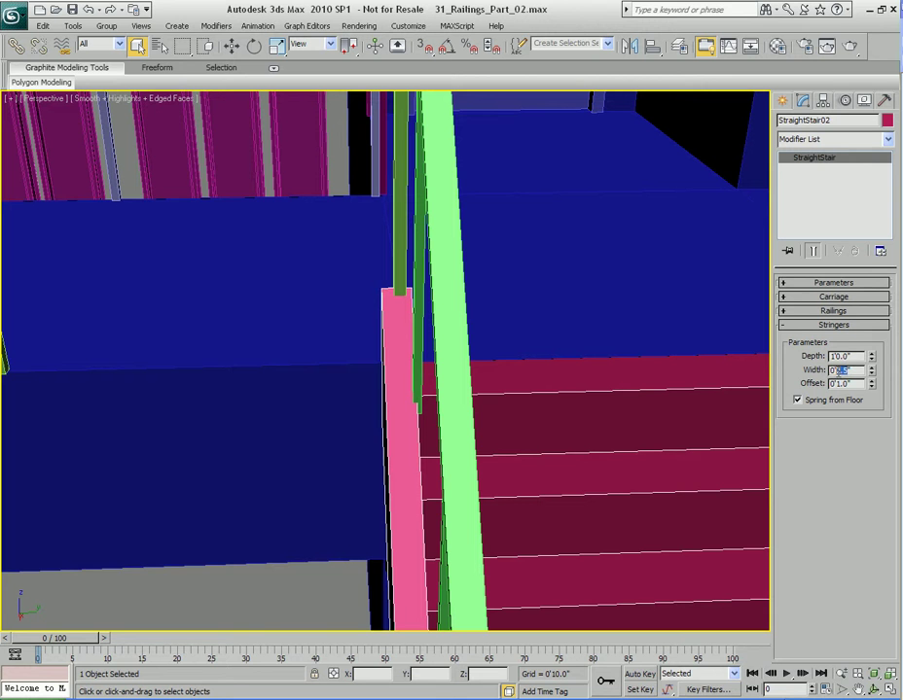
pyautogui.write('2')
pyautogui.press('Return')
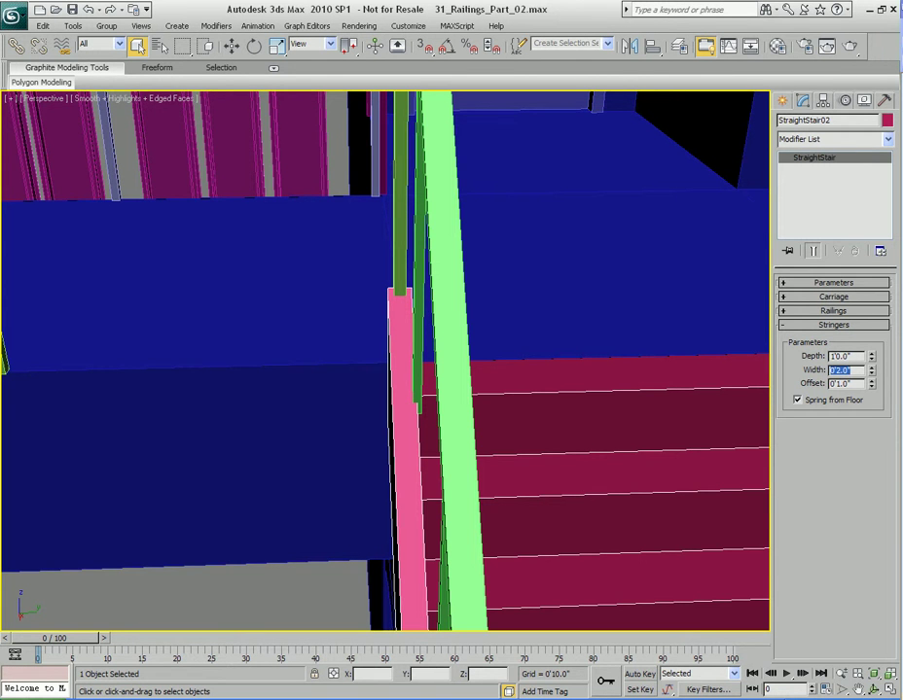
# Select the lower stair and set its stringer width to 2" to match the upper flight
pyautogui.keyDown('alt'); pyautogui.moveTo(521, 474); pyautogui.dragTo(483, 310, button='middle'); pyautogui.keyUp('alt')
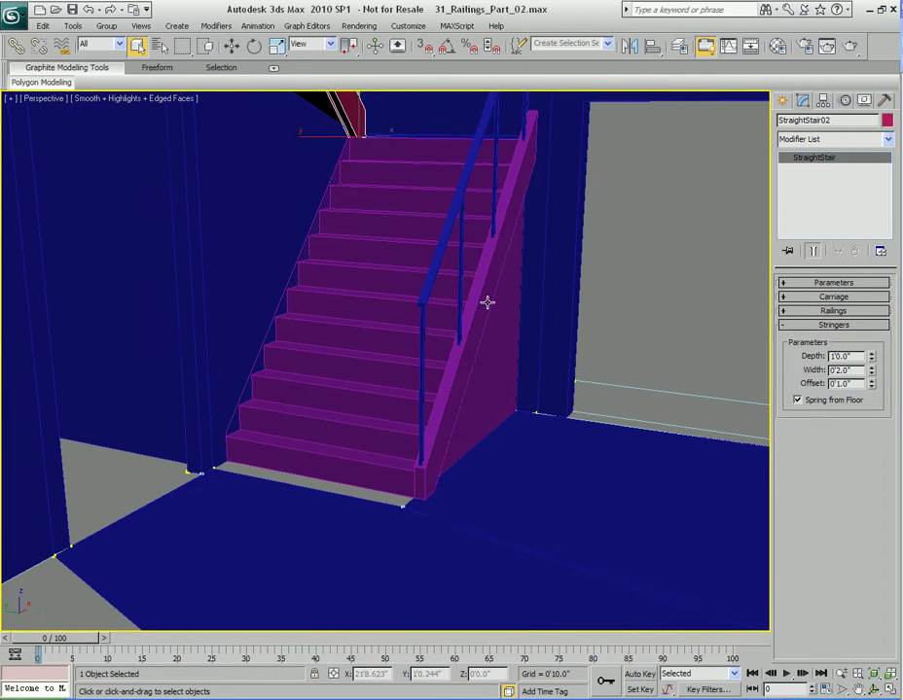
pyautogui.click(484, 309)
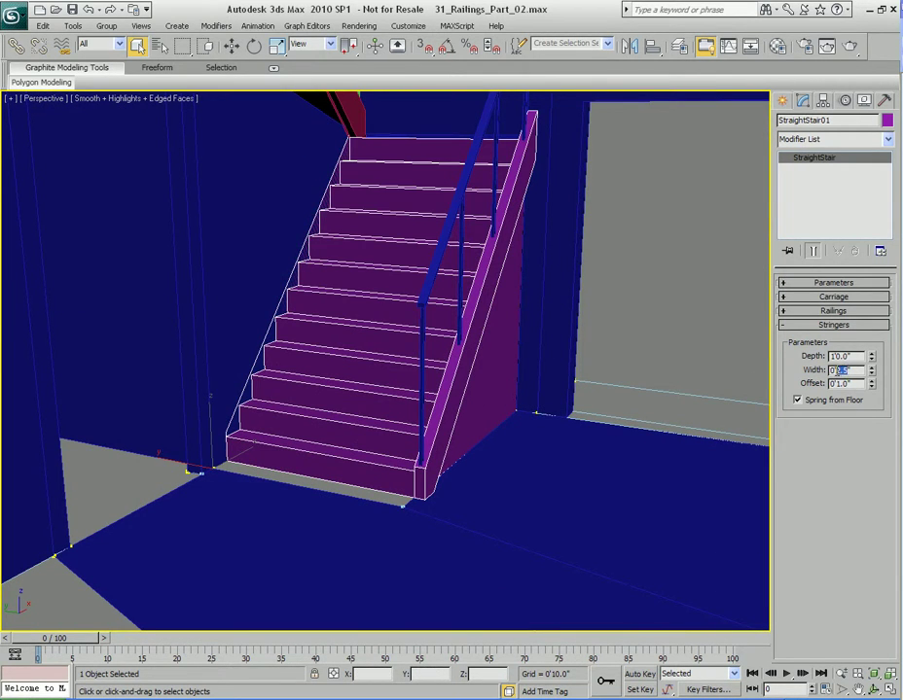
pyautogui.write('2')
pyautogui.press('Return')
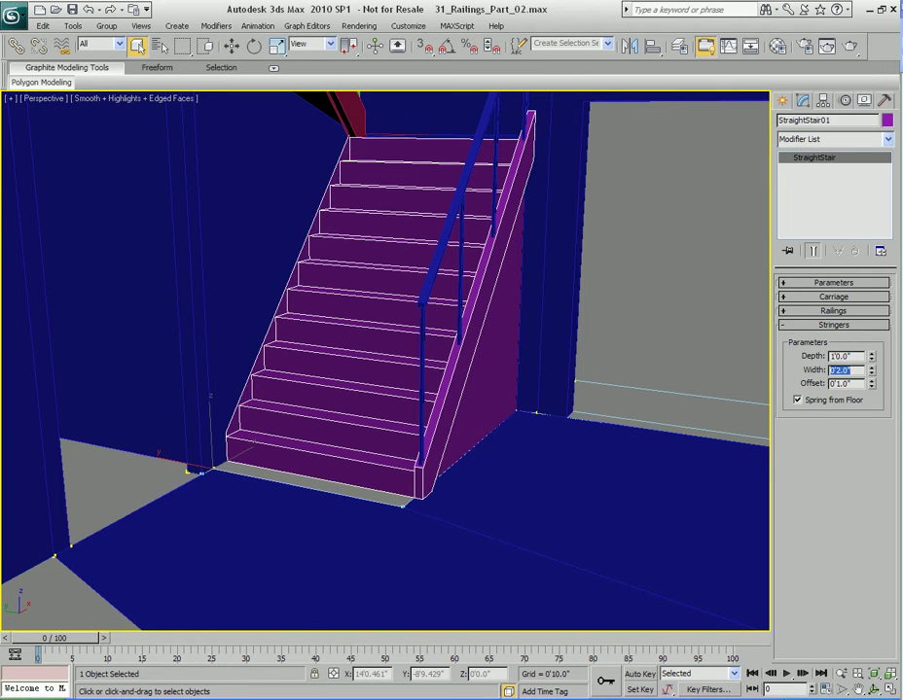
# Move the upper stair's railing slightly outward along Y so its posts stand on the stringer
pyautogui.moveTo(402, 324)
pyautogui.keyDown('alt'); pyautogui.mouseDown(button='middle')
pyautogui.moveTo(440, 336)
pyautogui.moveTo(402, 365)
pyautogui.moveTo(449, 455)
pyautogui.moveTo(408, 392)
pyautogui.moveTo(385, 394)
pyautogui.moveTo(397, 328)
pyautogui.mouseUp(button='middle'); pyautogui.keyUp('alt')
pyautogui.scroll(-2, 372, 408)
pyautogui.scroll(3, 397, 327)
pyautogui.moveTo(431, 280); pyautogui.dragTo(428, 240, button='middle')
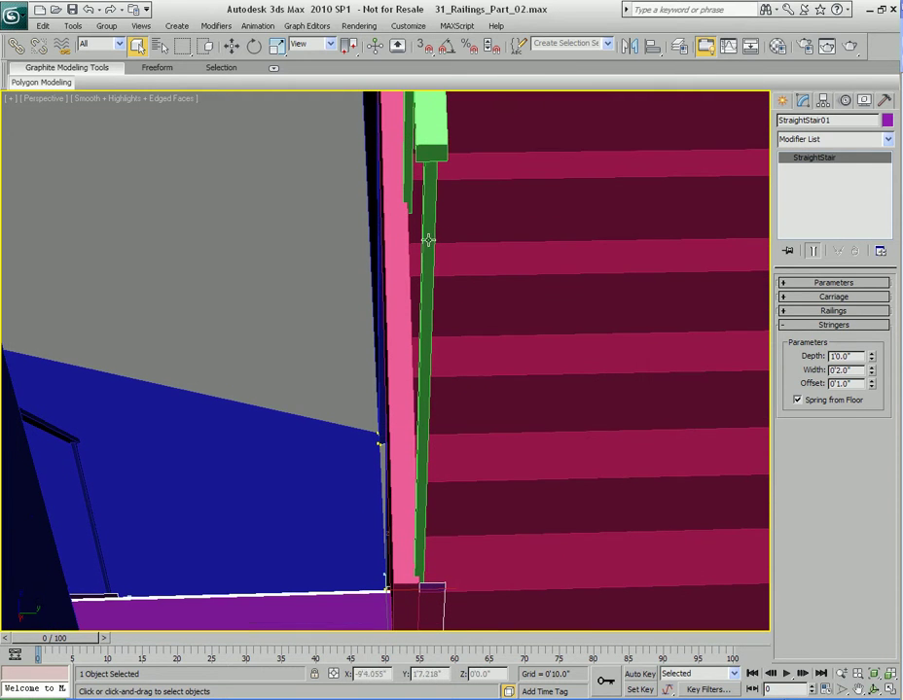
pyautogui.click(432, 135)
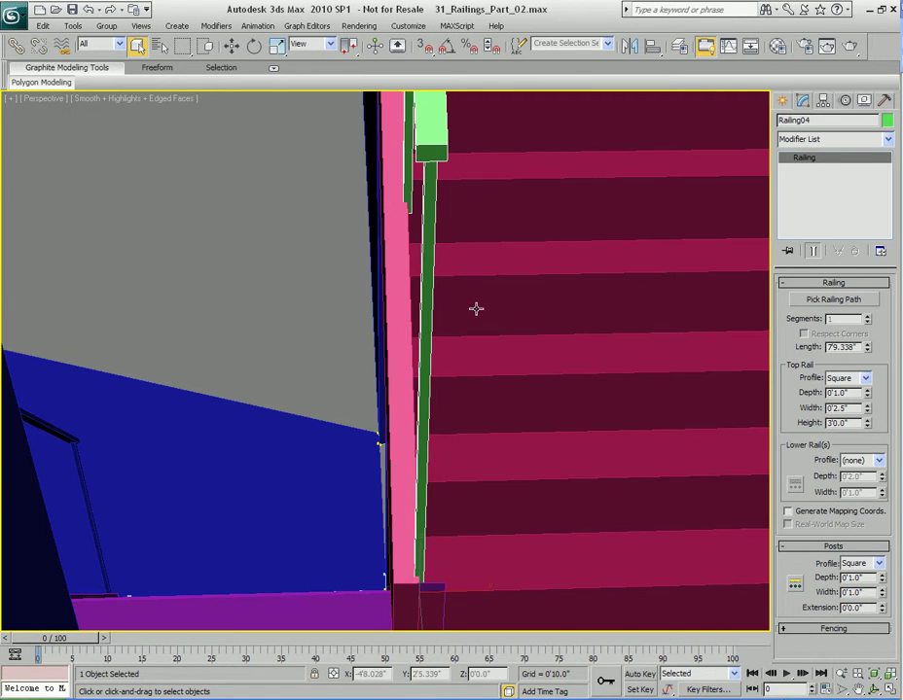
pyautogui.moveTo(472, 282); pyautogui.dragTo(431, 298, button='middle')
pyautogui.press('w')
pyautogui.moveTo(467, 581); pyautogui.dragTo(454, 582)
pyautogui.press('q')
# Examine both flights' railings and how the upper stair's wall-side stringer meets the wall and upper floor
pyautogui.keyDown('alt'); pyautogui.moveTo(404, 470); pyautogui.dragTo(477, 479, button='middle'); pyautogui.keyUp('alt')
pyautogui.moveTo(469, 521); pyautogui.dragTo(431, 489, button='middle')
pyautogui.scroll(-3, 473, 446)
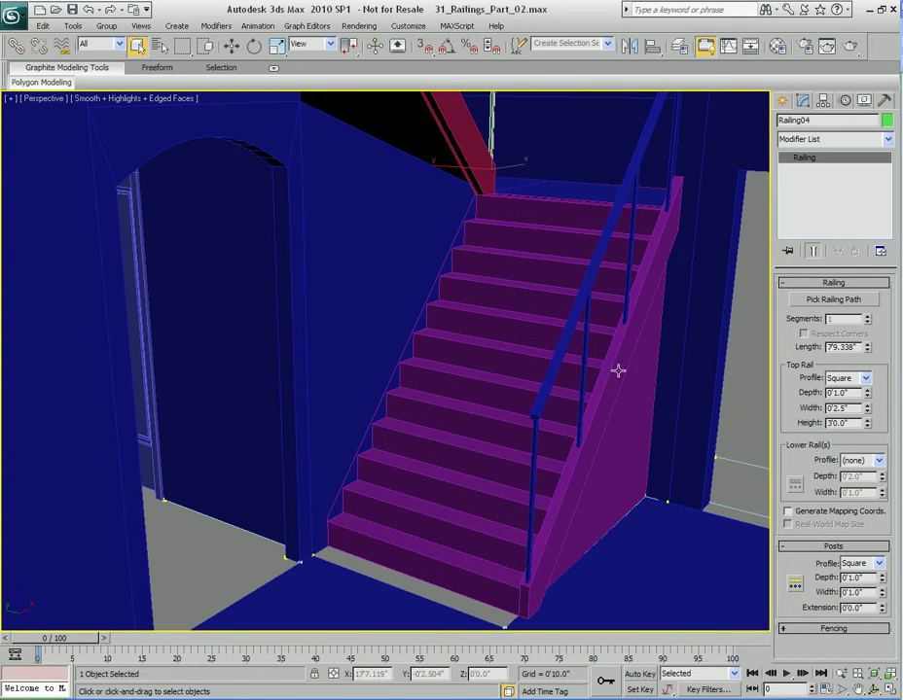
pyautogui.moveTo(461, 215); pyautogui.dragTo(370, 403, button='middle')
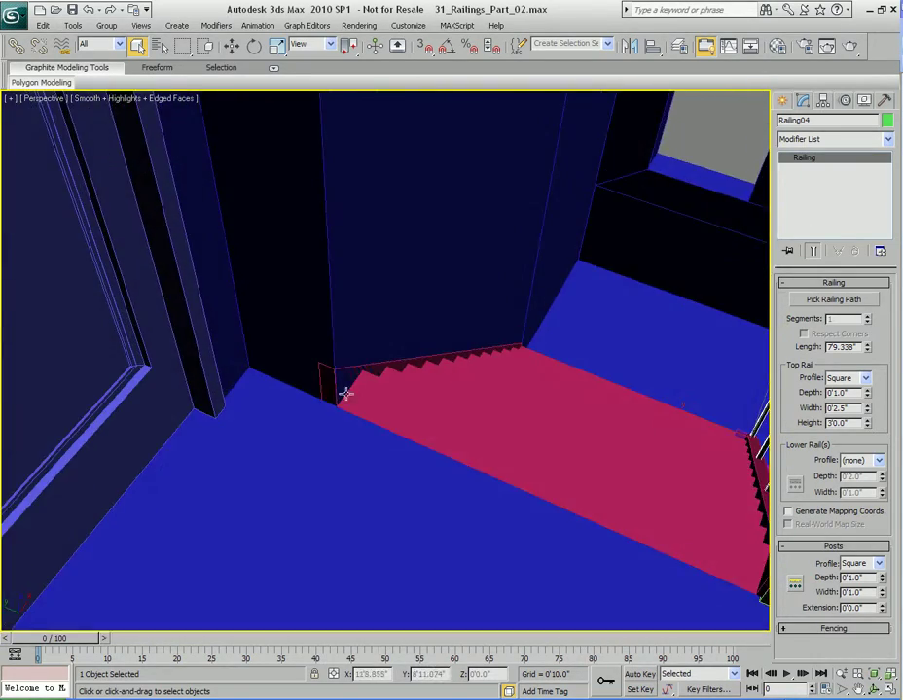
pyautogui.keyDown('alt'); pyautogui.moveTo(575, 428); pyautogui.dragTo(356, 370, button='middle'); pyautogui.keyUp('alt')
pyautogui.hotkey('shift', 'z')
pyautogui.hotkey('shift', 'z')
pyautogui.hotkey('shift', 'z')
pyautogui.hotkey('shift', 'z')
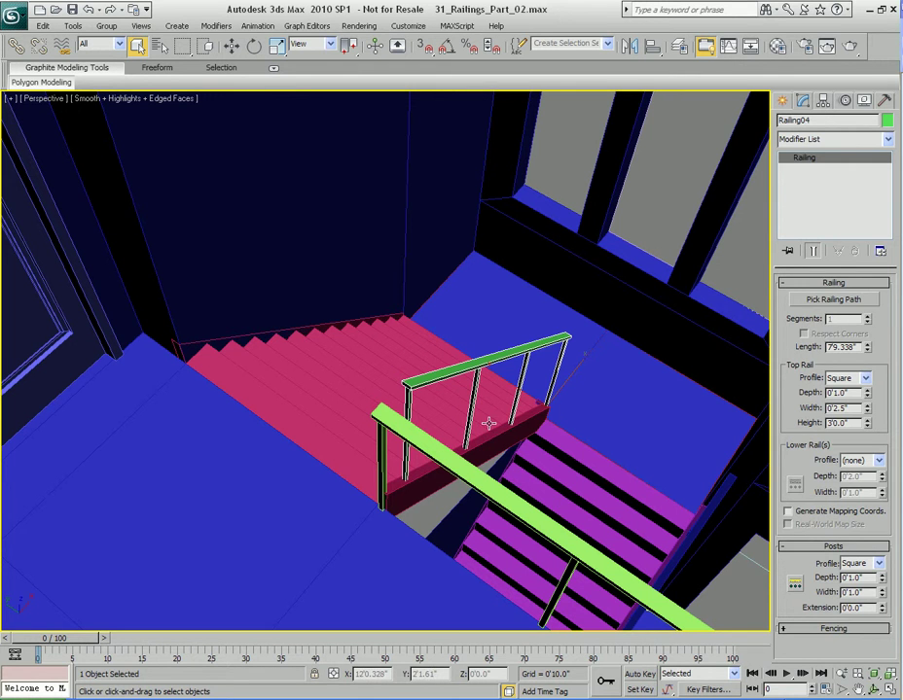
# Select the upper stair and review both flights with their stringers and railings
pyautogui.click(354, 310)
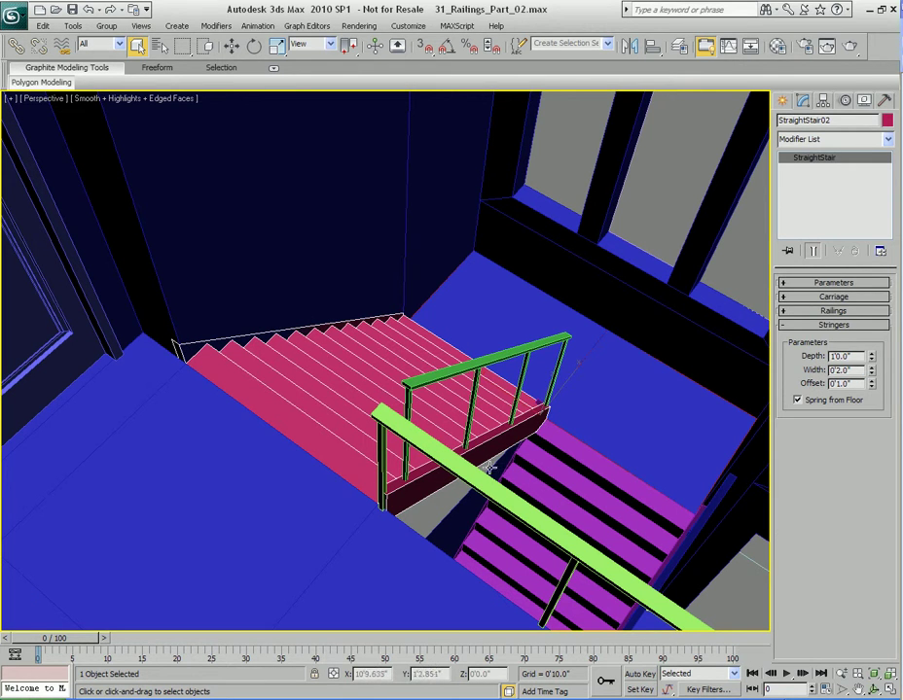
pyautogui.keyDown('alt'); pyautogui.moveTo(429, 481); pyautogui.dragTo(399, 405, button='middle'); pyautogui.keyUp('alt')
pyautogui.keyDown('alt'); pyautogui.moveTo(391, 467); pyautogui.dragTo(374, 439, button='middle'); pyautogui.keyUp('alt')
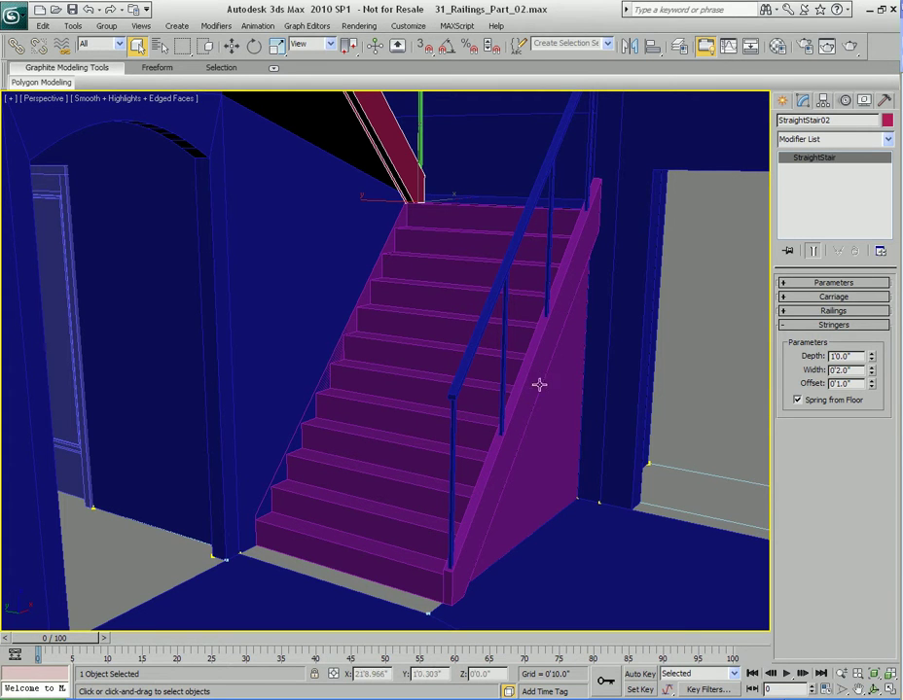
pyautogui.click(823, 283)
pyautogui.click(827, 285)
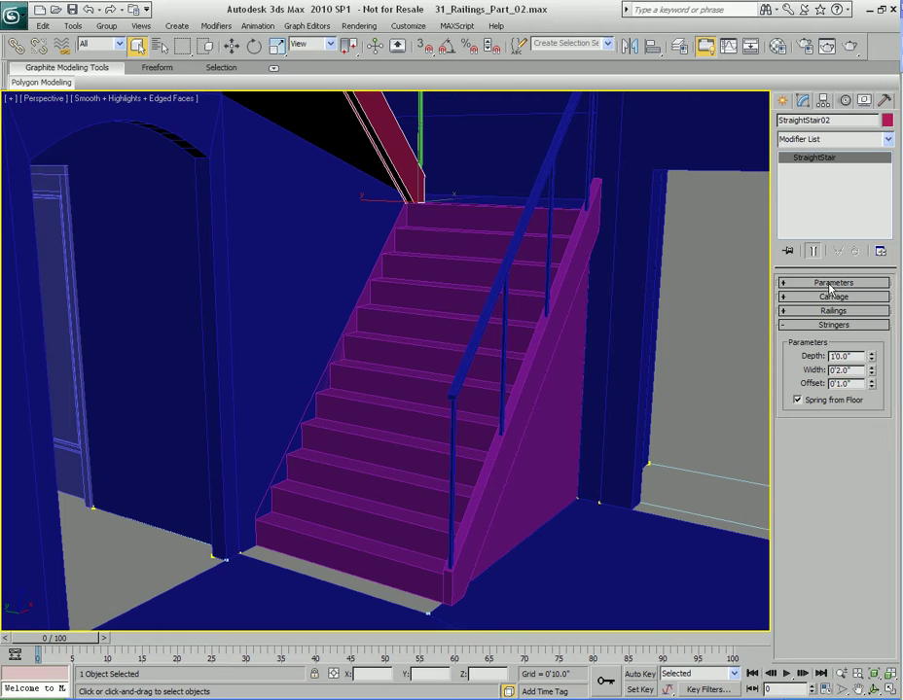
pyautogui.keyDown('alt'); pyautogui.moveTo(419, 345); pyautogui.dragTo(468, 346, button='middle'); pyautogui.keyUp('alt')
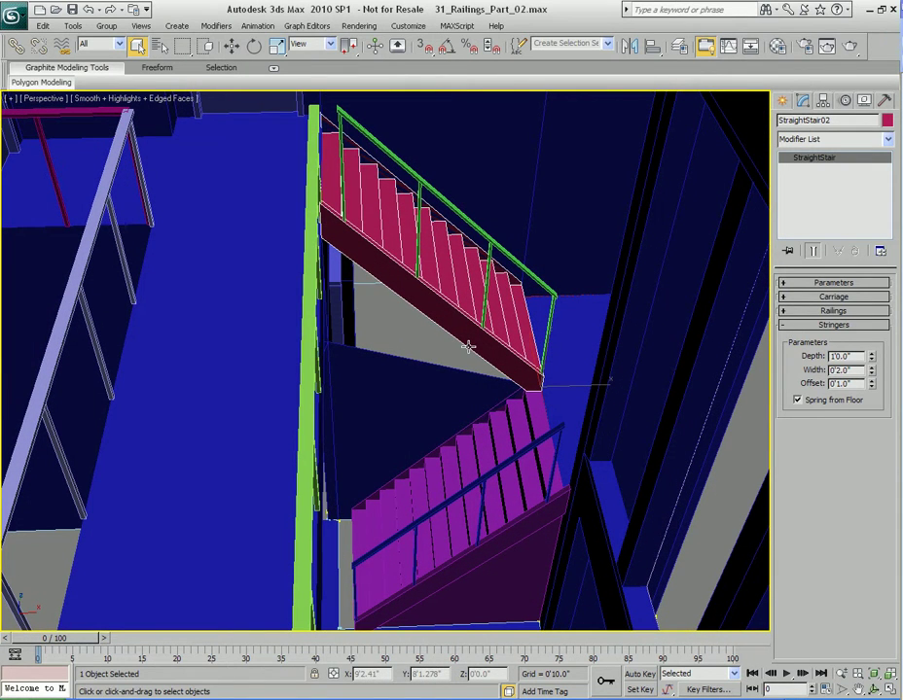